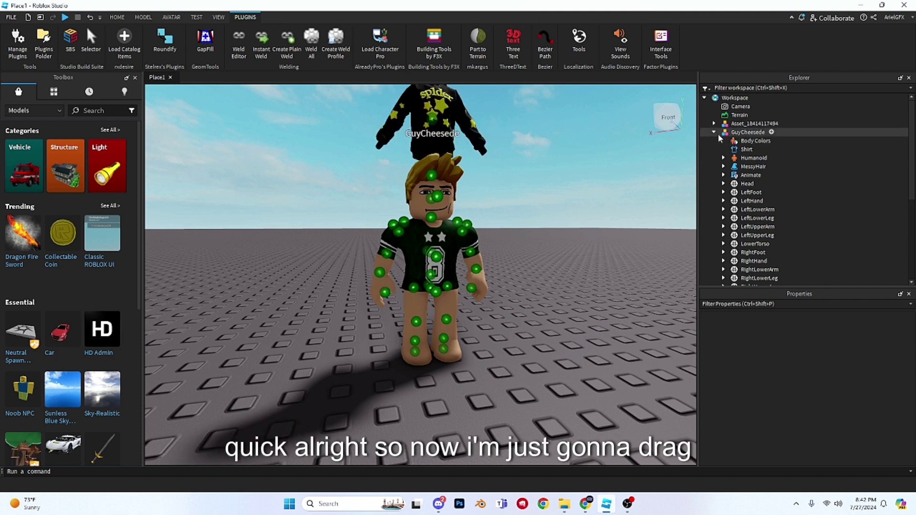
pyautogui.click(714, 124)
pyautogui.moveTo(748, 133); pyautogui.dragTo(746, 140)
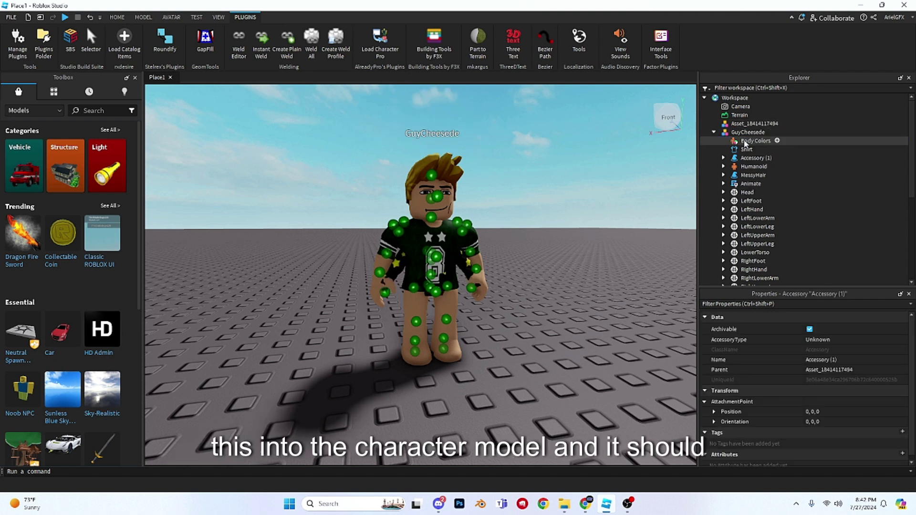
pyautogui.press('Delete')
pyautogui.scroll(3, 568, 223)
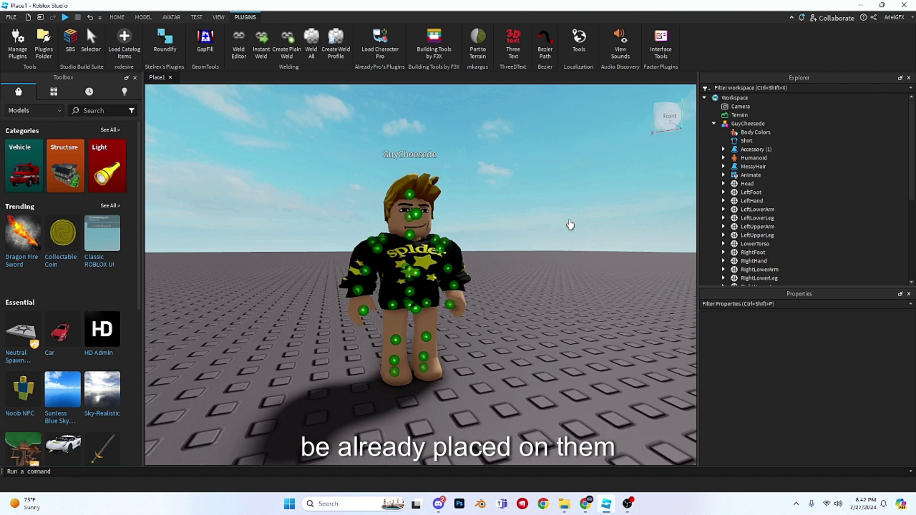
pyautogui.moveTo(568, 223); pyautogui.dragTo(571, 219, button='right')
pyautogui.scroll(3, 570, 222)
pyautogui.scroll(-5, 571, 219)
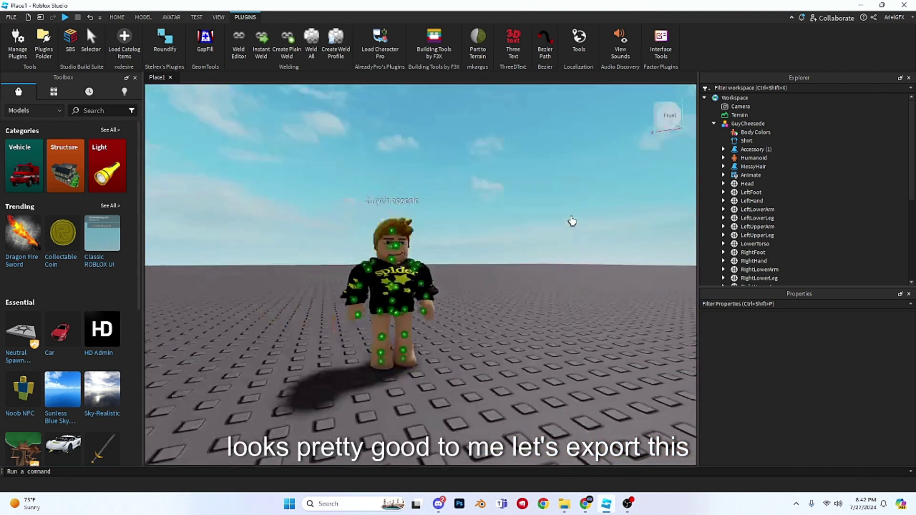
# Step: Export the selected character model as an Object Model (.obj) file to a folder on the local disk
pyautogui.scroll(1, 571, 219)
pyautogui.click(116, 18)
pyautogui.click(72, 40)
pyautogui.click(747, 123)
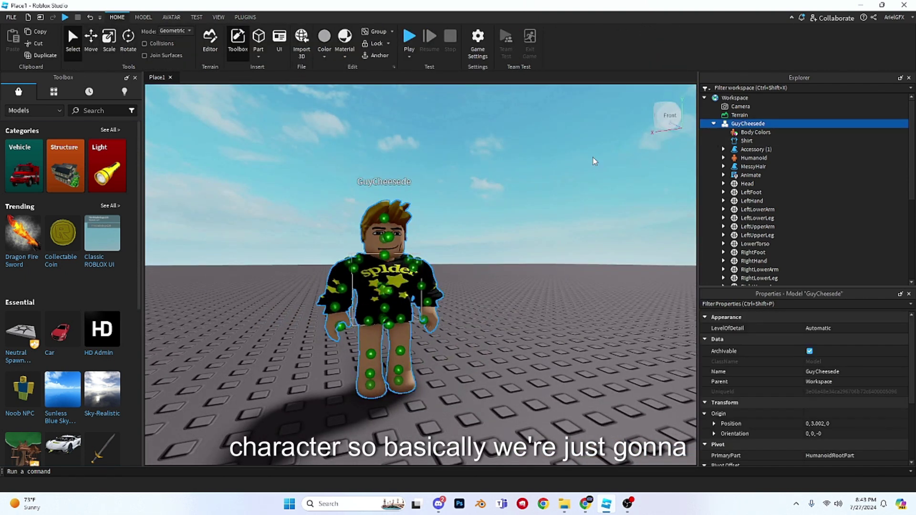
pyautogui.click(474, 205)
pyautogui.click(748, 123)
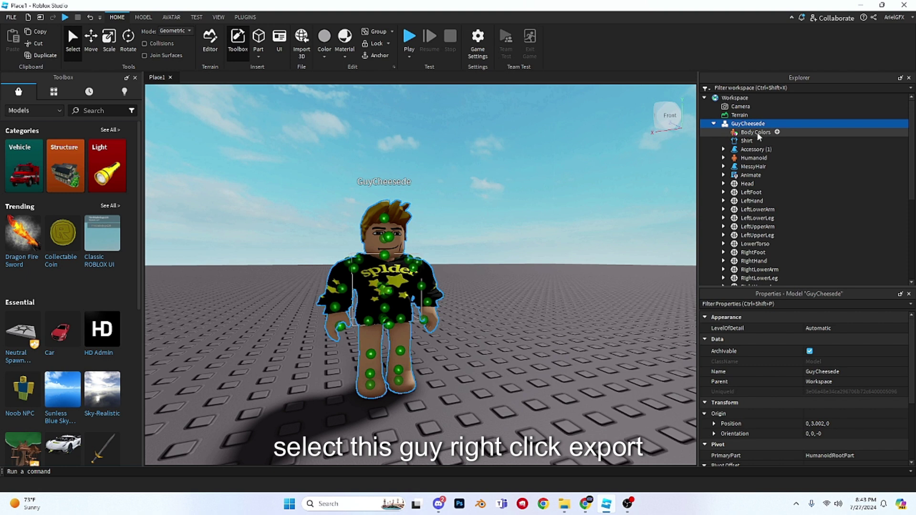
pyautogui.rightClick(747, 124)
pyautogui.click(781, 470)
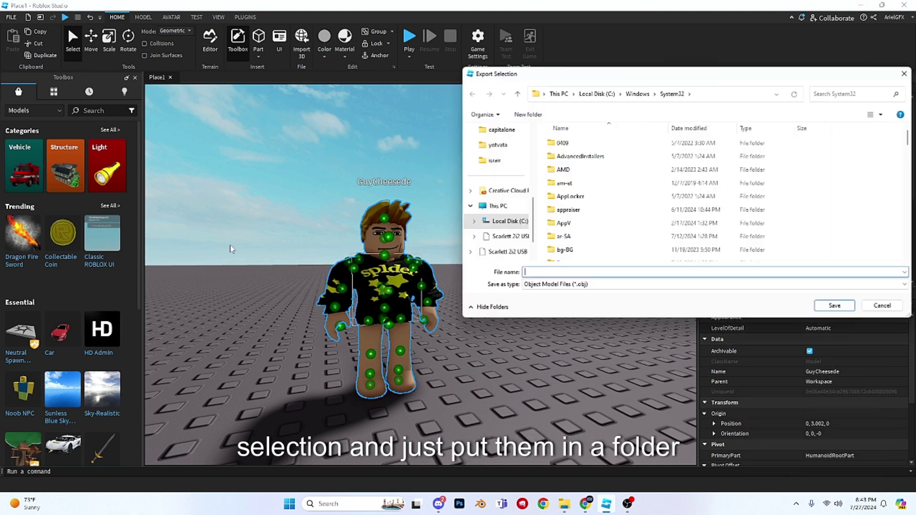
pyautogui.click(502, 224)
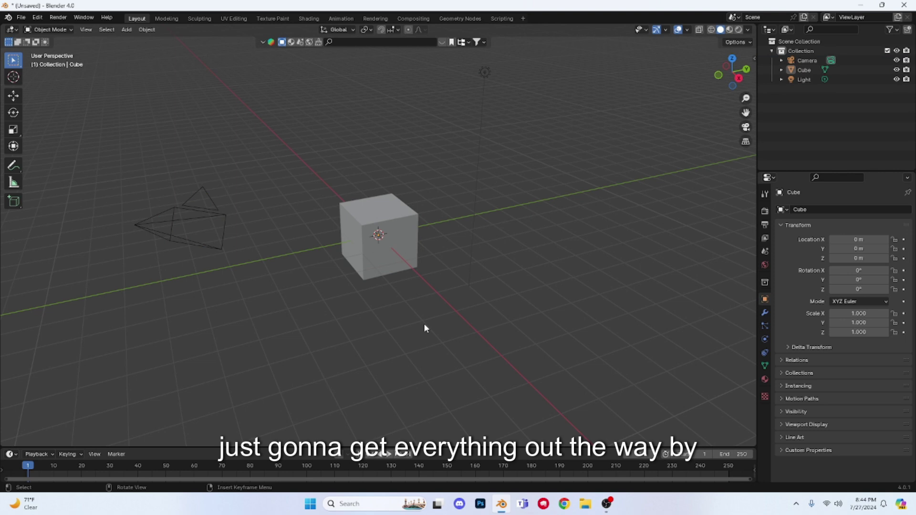
# Step: Switch to Blender and delete the default camera, cube and light from the scene
pyautogui.press('a')
pyautogui.press('x')
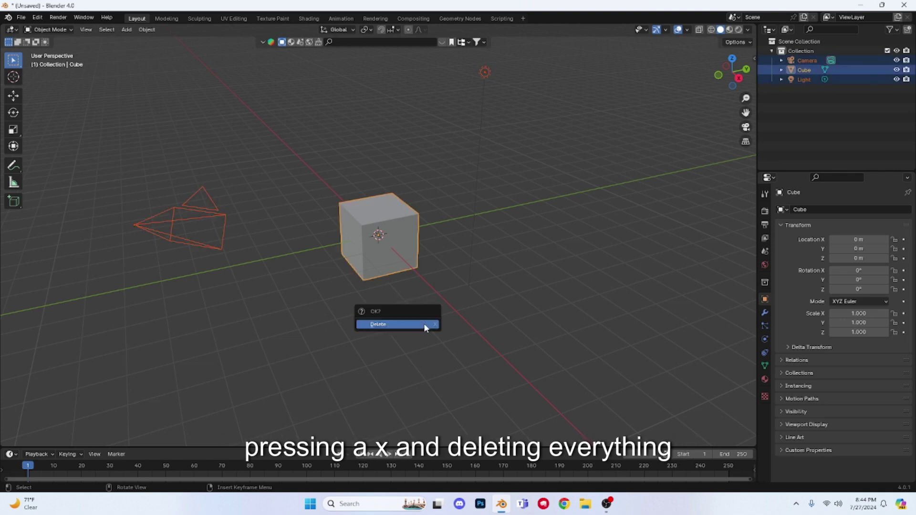
pyautogui.click(425, 327)
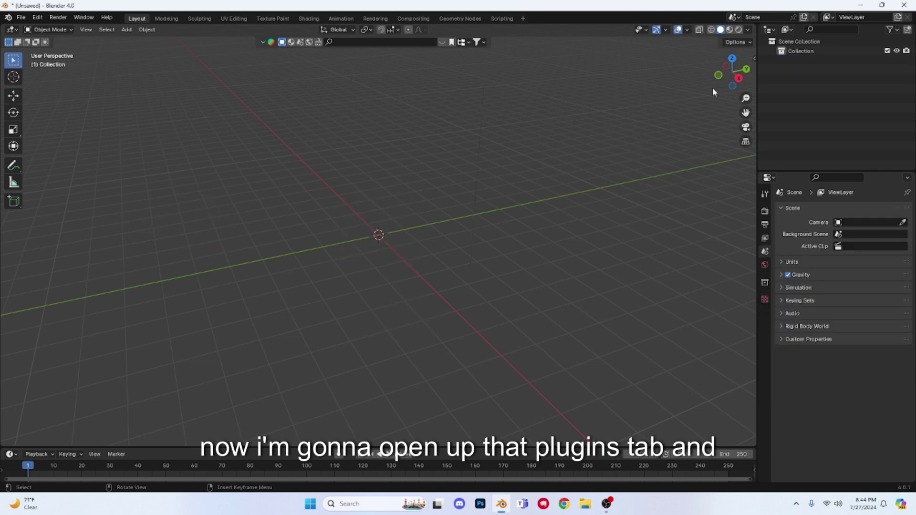
# Step: Add the Starter Boy Rig to the empty scene from the Starter Rigs add-on
pyautogui.click(754, 59)
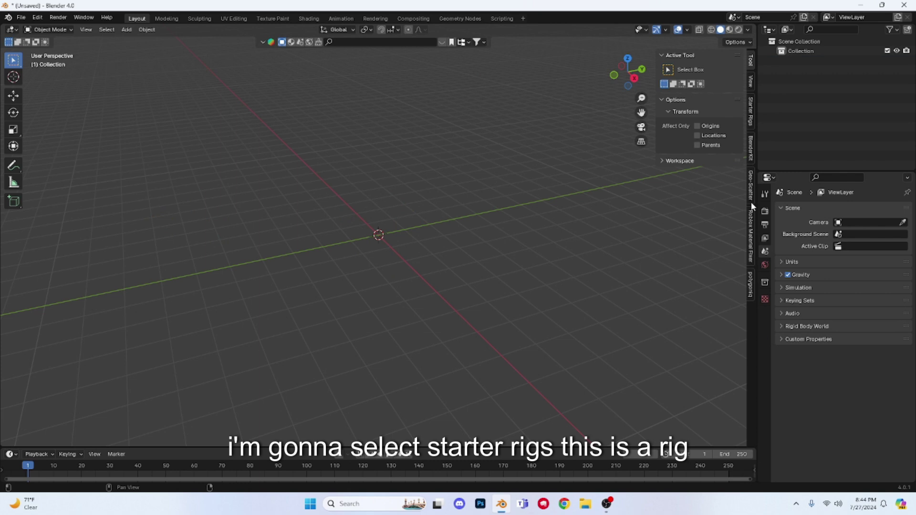
pyautogui.click(752, 114)
pyautogui.click(710, 74)
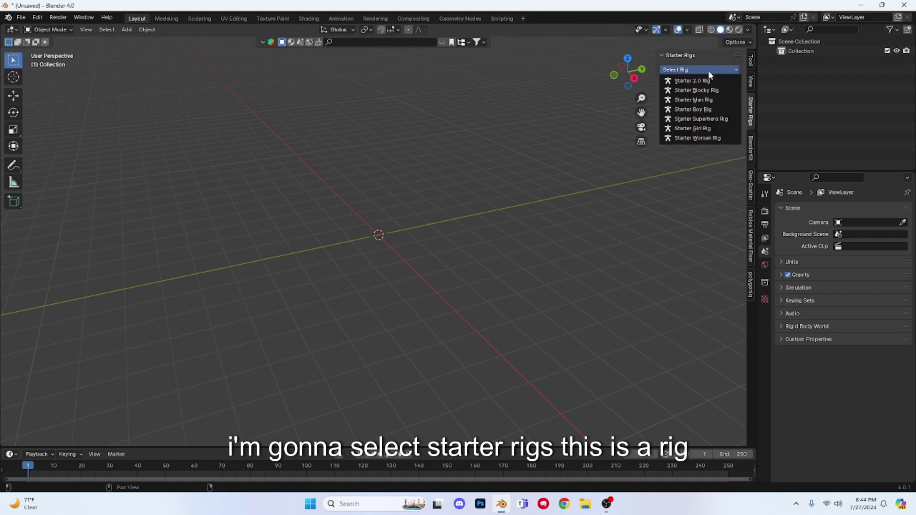
pyautogui.click(697, 109)
pyautogui.moveTo(549, 150); pyautogui.dragTo(296, 158, button='middle')
pyautogui.moveTo(1, 37); pyautogui.dragTo(82, 67, button='middle')
pyautogui.click(362, 129)
pyautogui.moveTo(272, 205); pyautogui.dragTo(301, 177, button='middle')
pyautogui.click(122, 92)
pyautogui.hotkey('shift', '`')
pyautogui.press('Escape')
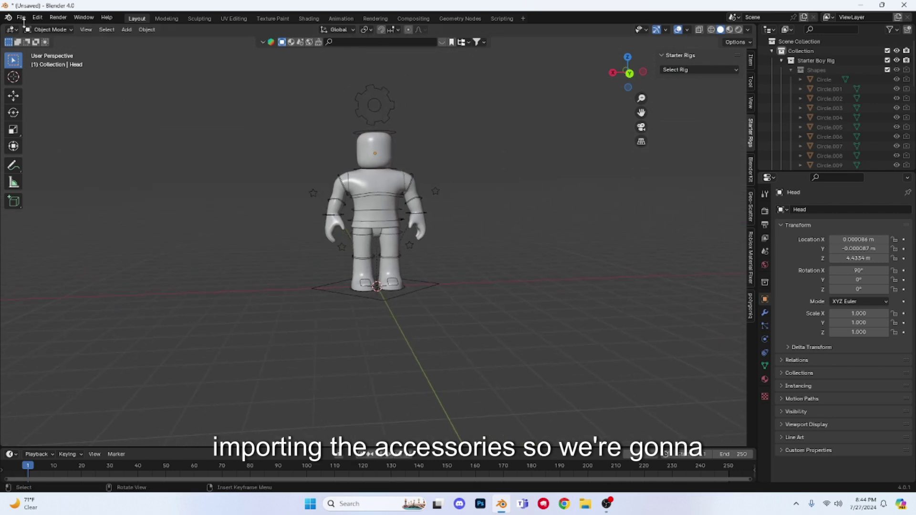
# Step: Import the Wavefront file yes.obj from the spiderhoodie folder in Downloads, split by group
pyautogui.click(21, 17)
pyautogui.click(21, 18)
pyautogui.click(21, 17)
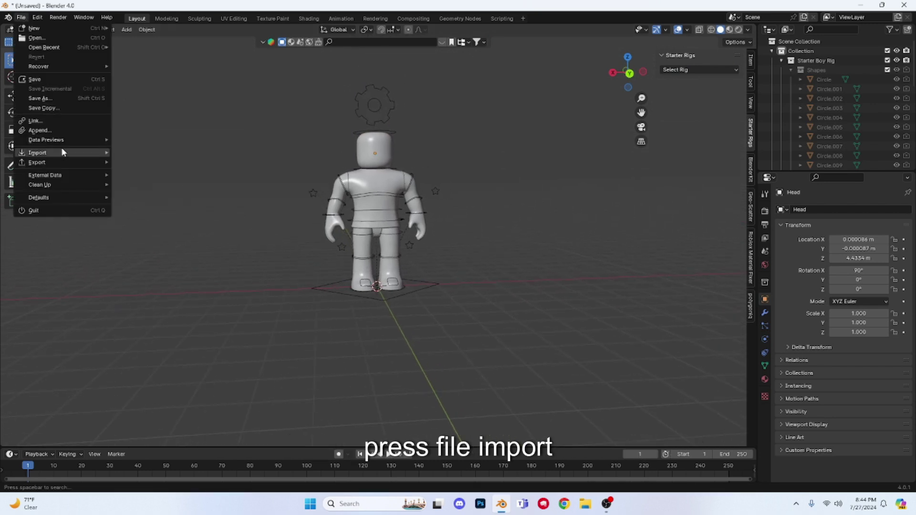
pyautogui.moveTo(62, 152)
pyautogui.click(138, 187)
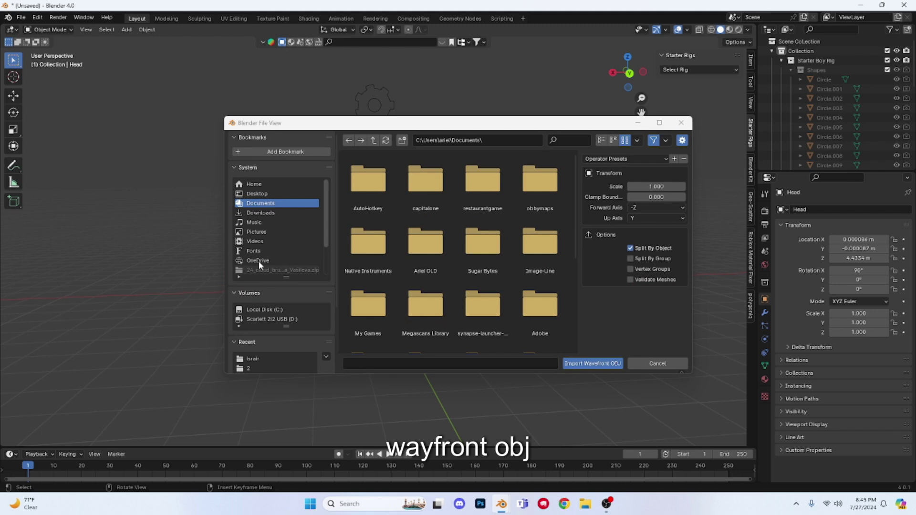
pyautogui.click(260, 213)
pyautogui.click(568, 140)
pyautogui.write('spider')
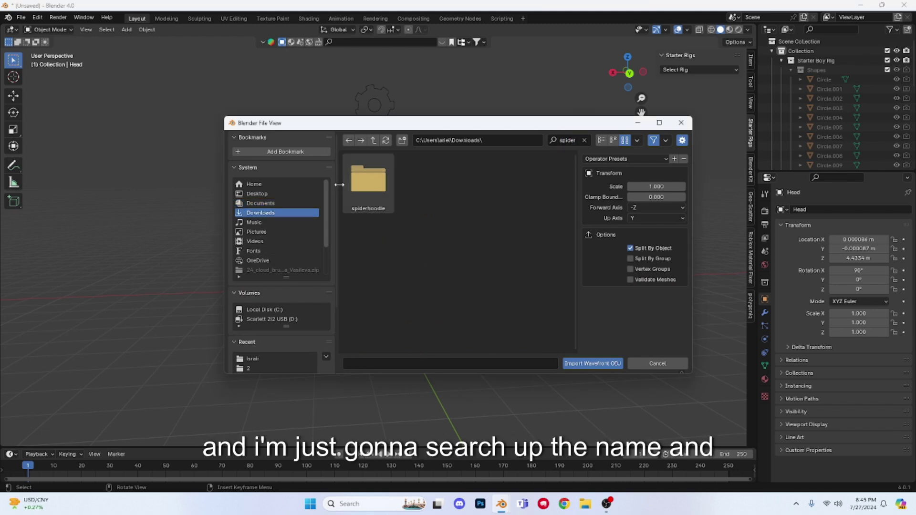
pyautogui.doubleClick(368, 181)
pyautogui.click(425, 181)
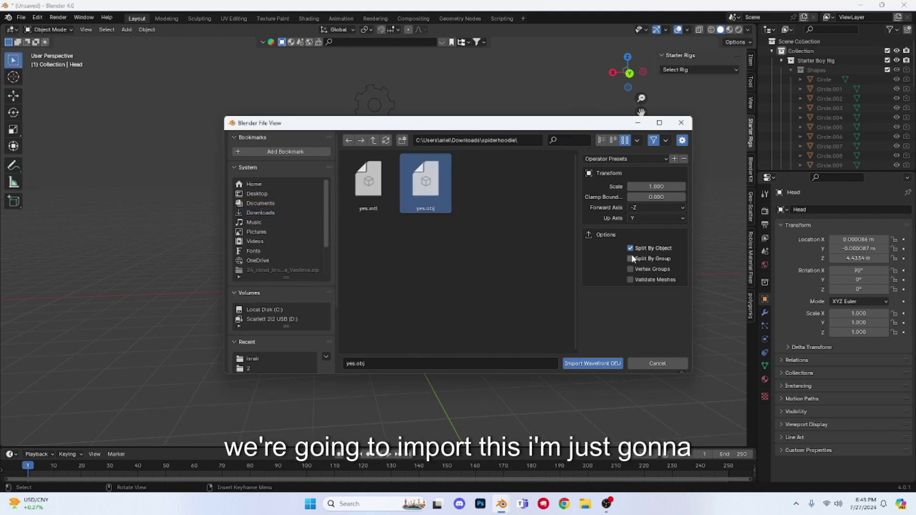
pyautogui.click(620, 364)
# Step: Delete the imported body-part meshes numbered 1 to 11 listed above Handle1
pyautogui.scroll(-10, 832, 121)
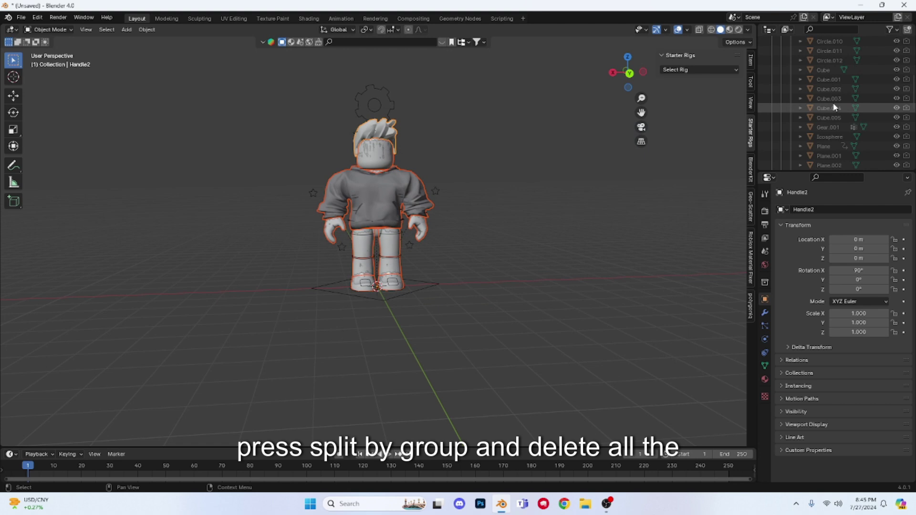
pyautogui.click(807, 84)
pyautogui.scroll(-2, 802, 91)
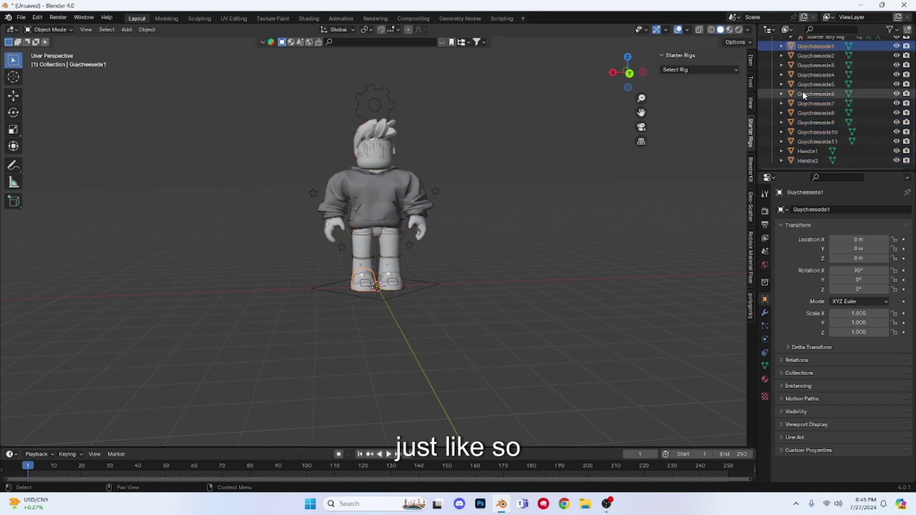
pyautogui.keyDown('shift'); pyautogui.click(805, 140); pyautogui.keyUp('shift')
pyautogui.press('x')
pyautogui.click(597, 203)
# Step: Set the render engine to Cycles with GPU Compute as the device and preview the character in rendered shading
pyautogui.scroll(3, 426, 215)
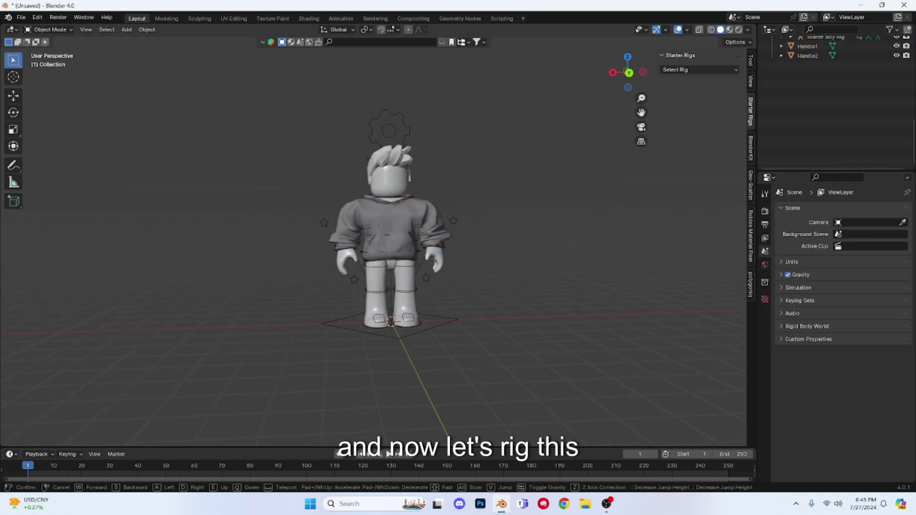
pyautogui.click(426, 212)
pyautogui.click(533, 176)
pyautogui.click(765, 194)
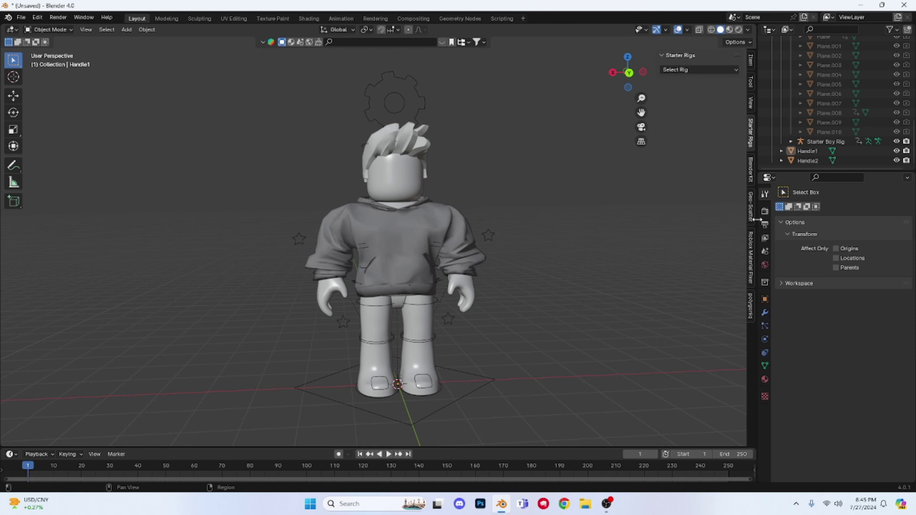
pyautogui.click(765, 211)
pyautogui.click(852, 210)
pyautogui.click(843, 241)
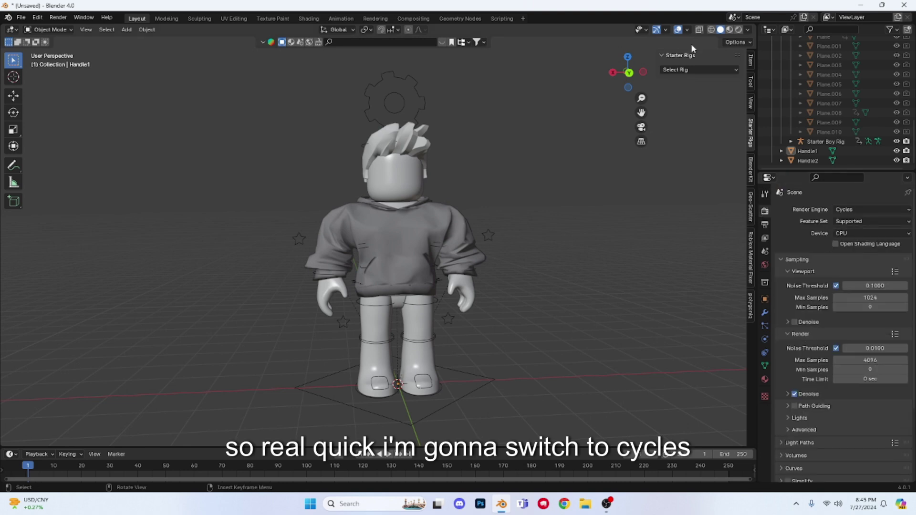
pyautogui.click(739, 29)
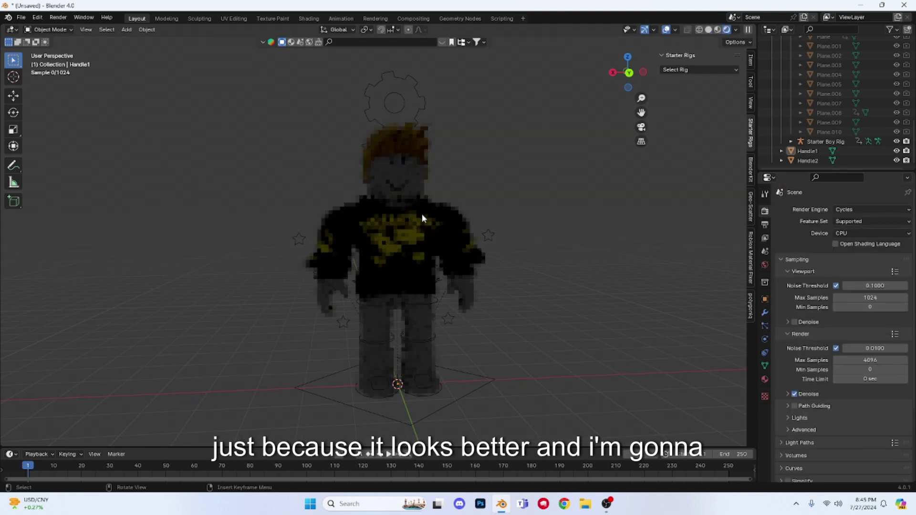
pyautogui.click(843, 234)
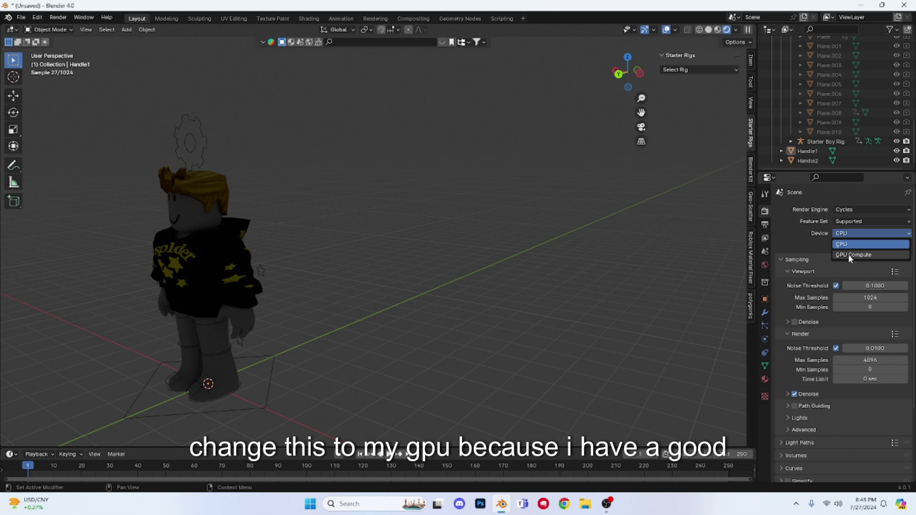
pyautogui.click(849, 254)
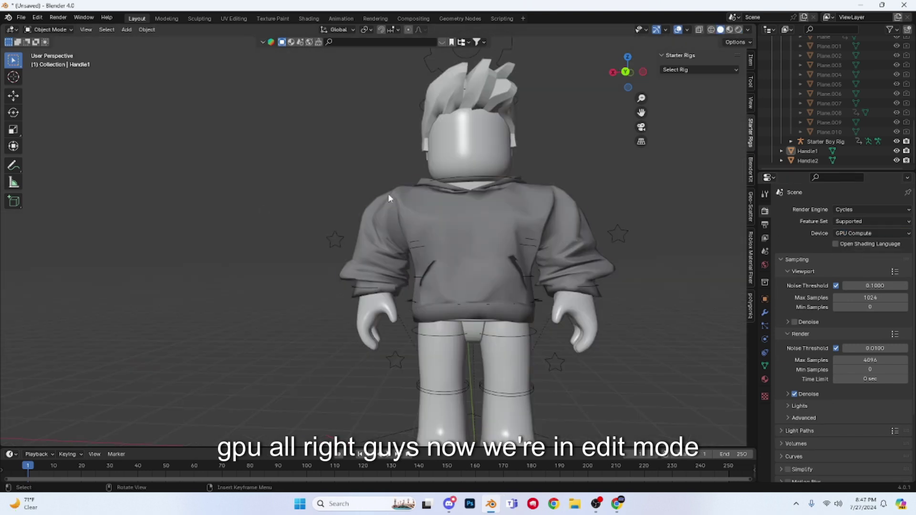
# Step: Select the hoodie sleeve on the character's right arm using X-ray and circle select, and separate it into its own object
pyautogui.click(389, 198)
pyautogui.press('Tab')
pyautogui.moveTo(334, 202); pyautogui.dragTo(386, 303)
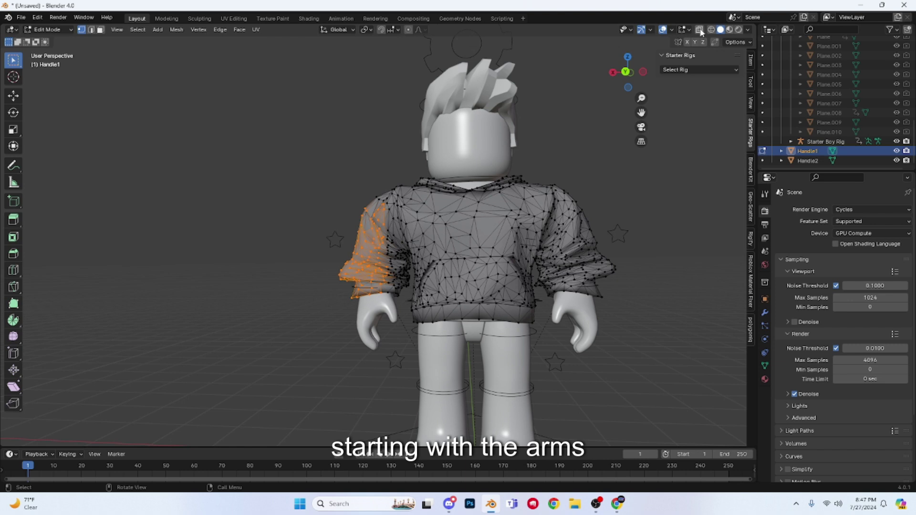
pyautogui.click(700, 29)
pyautogui.moveTo(282, 177); pyautogui.dragTo(401, 299)
pyautogui.press('KP_Decimal')
pyautogui.moveTo(465, 334); pyautogui.dragTo(397, 273)
pyautogui.click(13, 60)
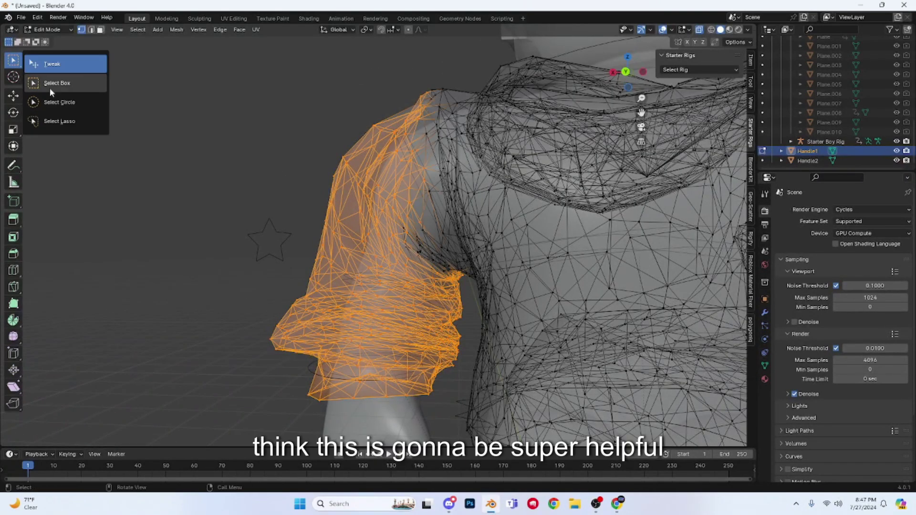
pyautogui.click(57, 103)
pyautogui.moveTo(432, 110)
pyautogui.mouseDown()
pyautogui.moveTo(429, 268)
pyautogui.moveTo(448, 258)
pyautogui.mouseUp()
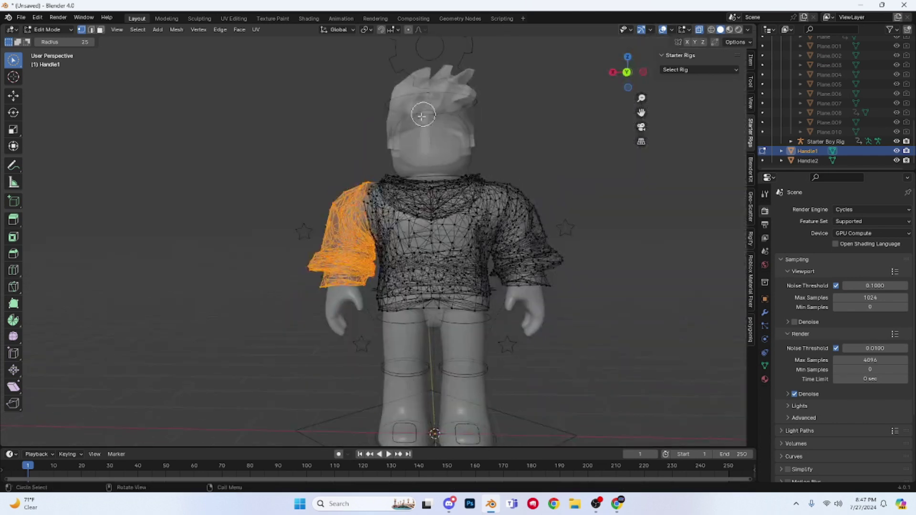
pyautogui.rightClick(357, 190)
pyautogui.moveTo(364, 368)
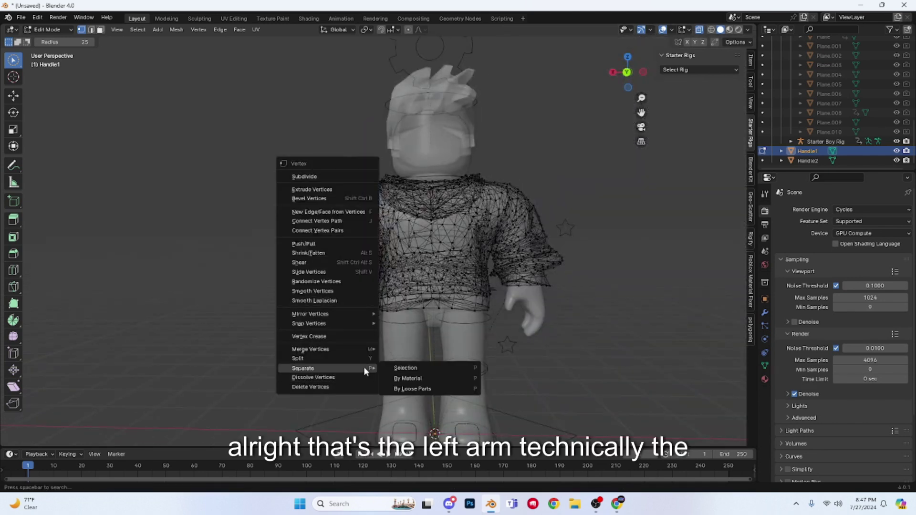
pyautogui.click(406, 369)
pyautogui.press('Tab')
pyautogui.click(583, 208)
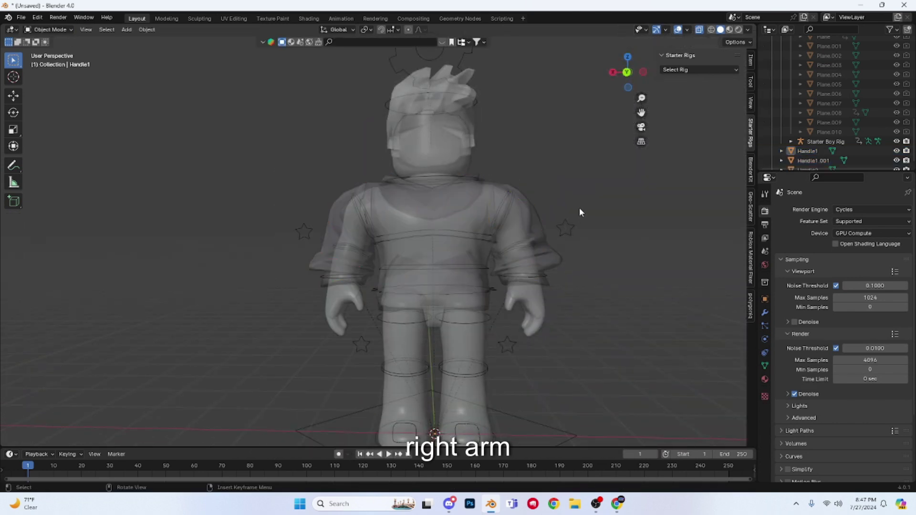
# Step: Select all vertices of the hoodie sleeve on the character's left arm and separate them into their own object
pyautogui.click(539, 224)
pyautogui.scroll(1, 539, 229)
pyautogui.press('Tab')
pyautogui.hotkey('shift', '`')
pyautogui.press('w')
pyautogui.press('d')
pyautogui.click(506, 217)
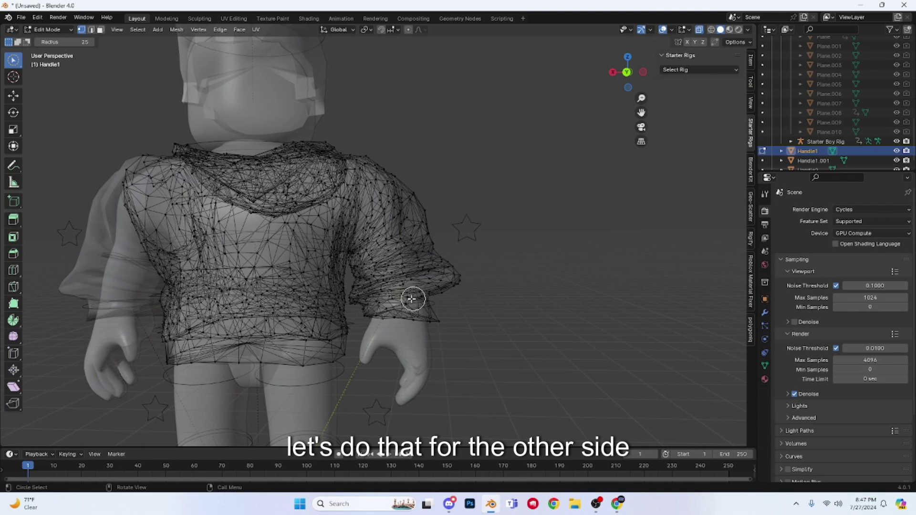
pyautogui.moveTo(395, 322)
pyautogui.mouseDown()
pyautogui.moveTo(420, 271)
pyautogui.moveTo(372, 248)
pyautogui.mouseUp()
pyautogui.hotkey('shift', '`')
pyautogui.press('w')
pyautogui.click(292, 306)
pyautogui.moveTo(293, 305)
pyautogui.mouseDown()
pyautogui.moveTo(276, 177)
pyautogui.moveTo(244, 153)
pyautogui.mouseUp()
pyautogui.scroll(3, 243, 153)
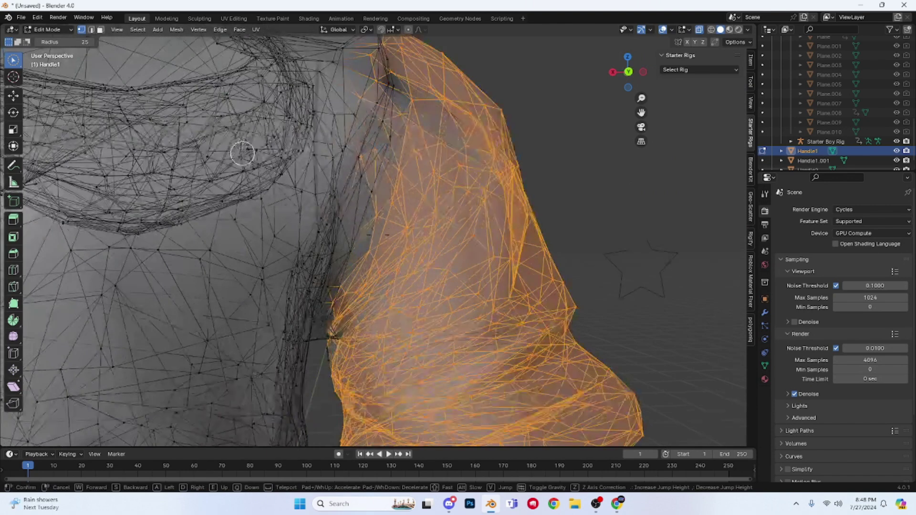
pyautogui.moveTo(334, 355); pyautogui.dragTo(625, 72, button='middle')
pyautogui.scroll(-6, 666, 131)
pyautogui.hotkey('alt', 'z')
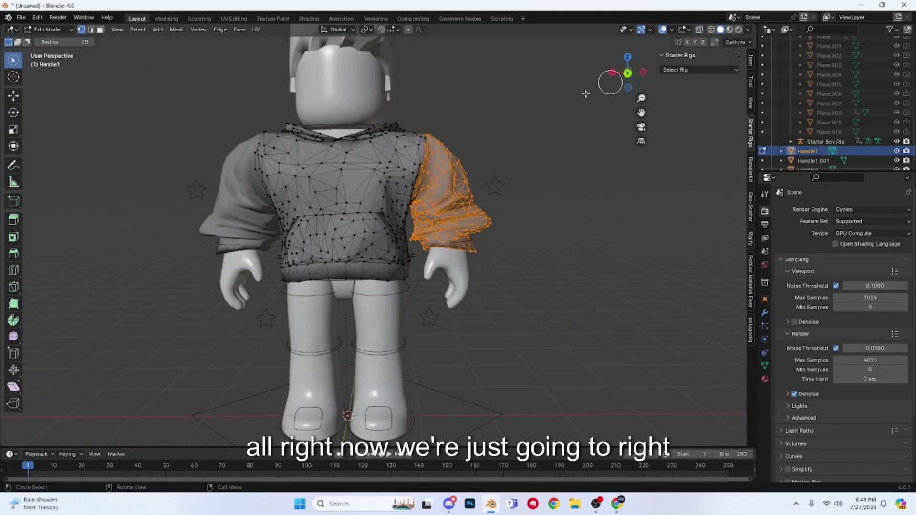
pyautogui.rightClick(447, 173)
pyautogui.moveTo(446, 229)
pyautogui.click(492, 228)
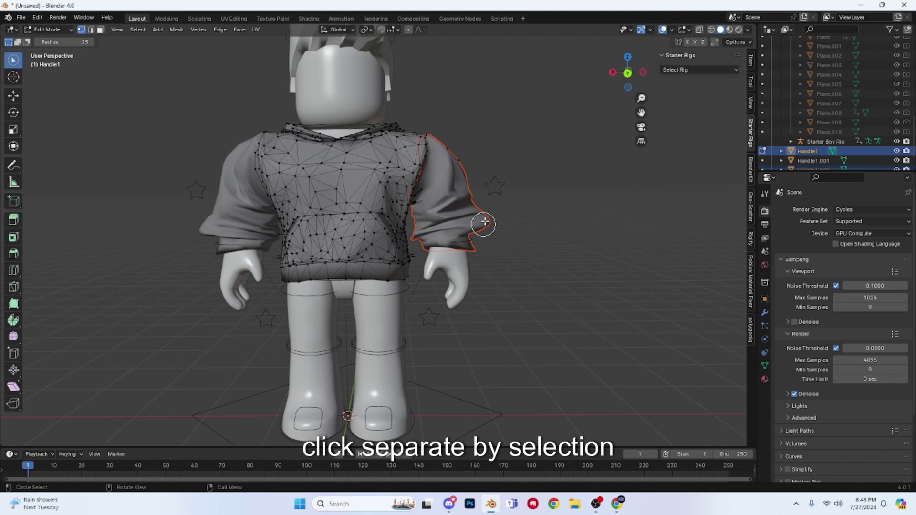
pyautogui.press('Tab')
pyautogui.click(364, 185)
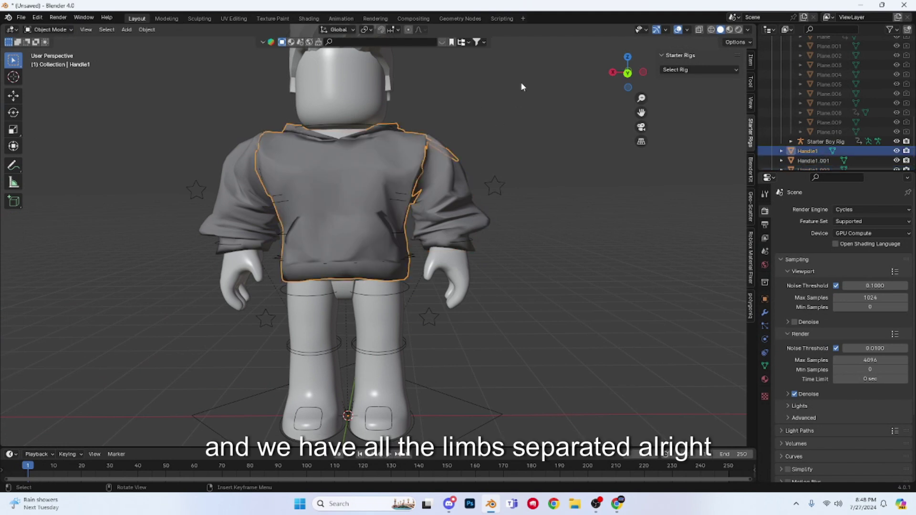
pyautogui.click(524, 86)
pyautogui.keyDown('shift'); pyautogui.moveTo(370, 116); pyautogui.dragTo(369, 179, button='middle'); pyautogui.keyUp('shift')
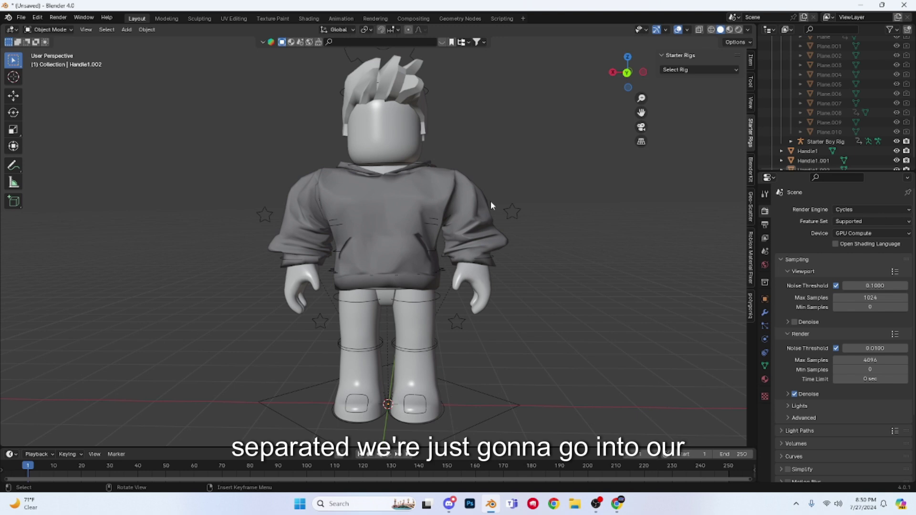
# Step: Add a Surface Deform modifier to the hoodie sleeve on the character's left arm and target it to Boy Arm Left
pyautogui.click(478, 211)
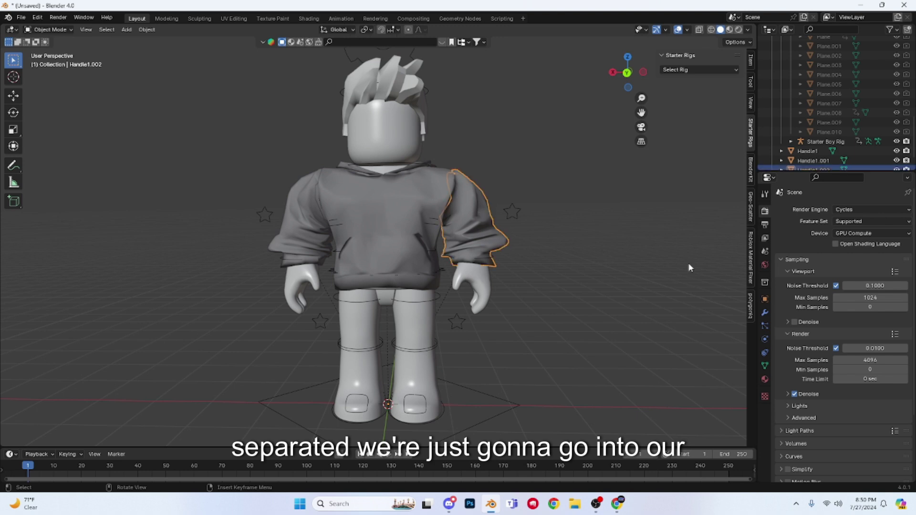
pyautogui.click(765, 316)
pyautogui.click(836, 209)
pyautogui.click(835, 207)
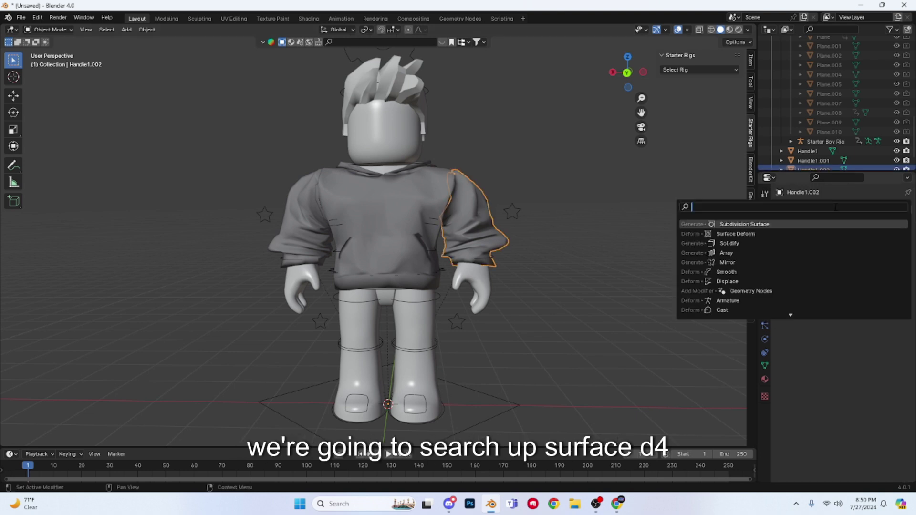
pyautogui.write('surface')
pyautogui.press('Return')
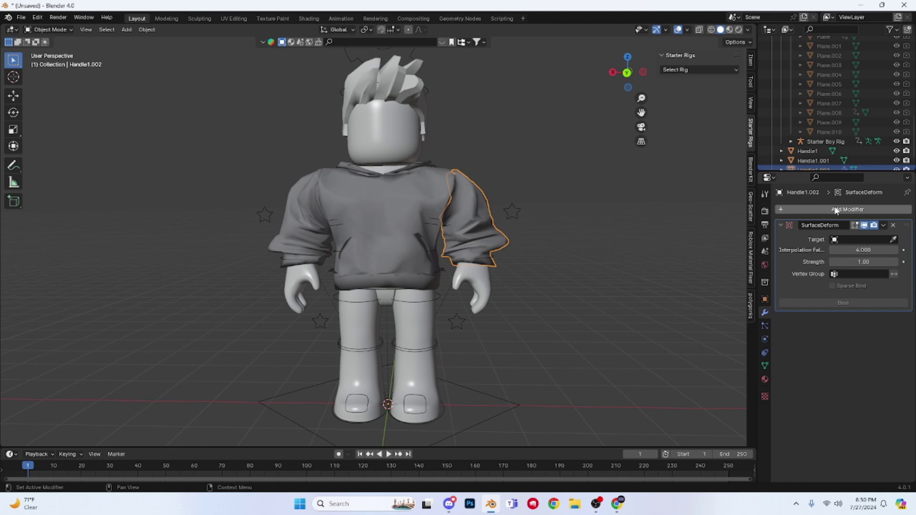
pyautogui.click(836, 240)
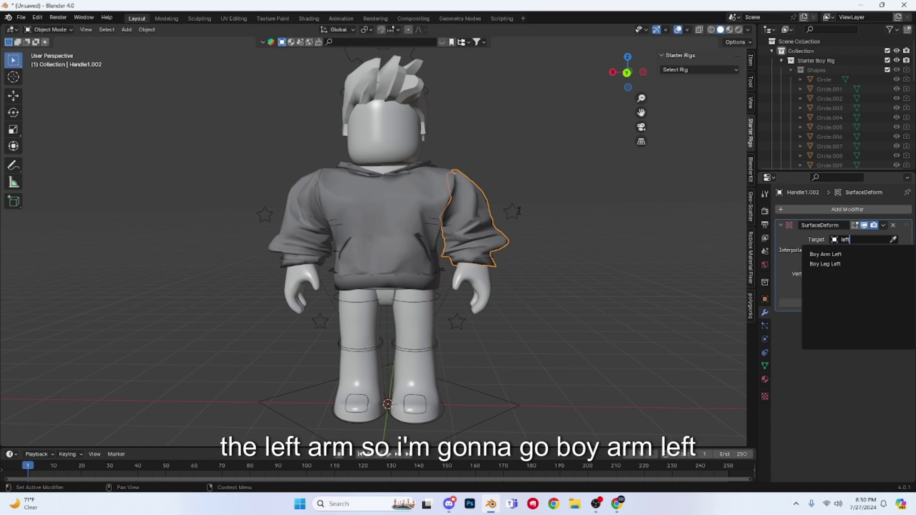
pyautogui.click(825, 254)
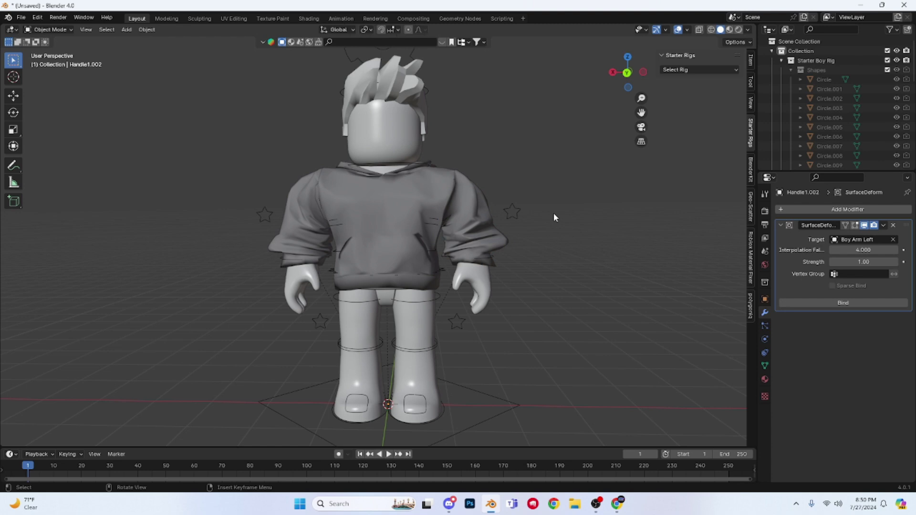
# Step: Add a Surface Deform modifier to the sleeve on the character's right arm with Boy Arm Right as its target
pyautogui.click(298, 197)
pyautogui.click(859, 216)
pyautogui.moveTo(854, 229)
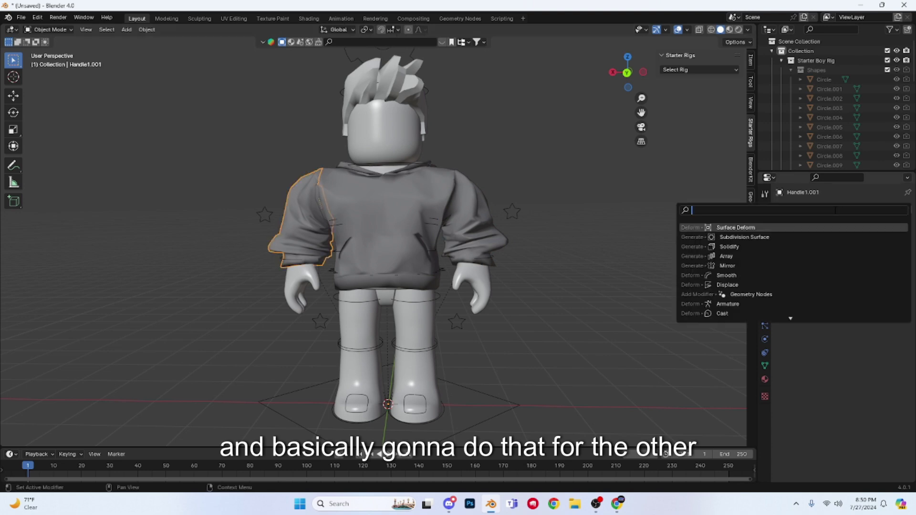
pyautogui.click(815, 242)
# Step: Add a Surface Deform modifier to the hoodie's torso piece and target it to Boy Torso
pyautogui.click(811, 210)
pyautogui.click(811, 209)
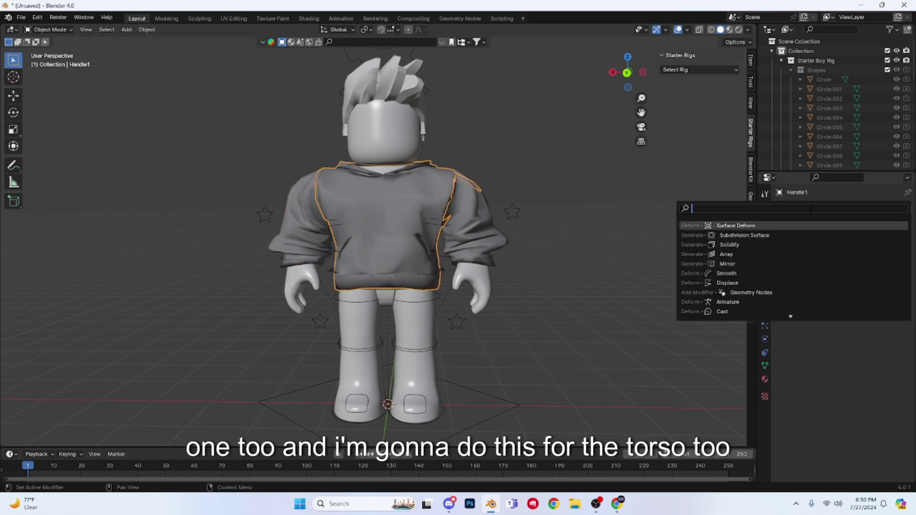
pyautogui.press('Return')
pyautogui.click(863, 240)
pyautogui.write('tors')
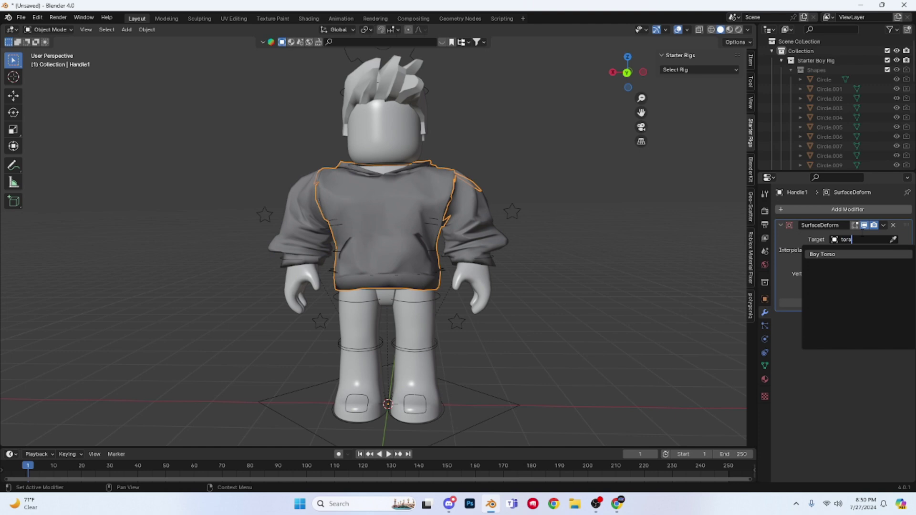
pyautogui.press('Return')
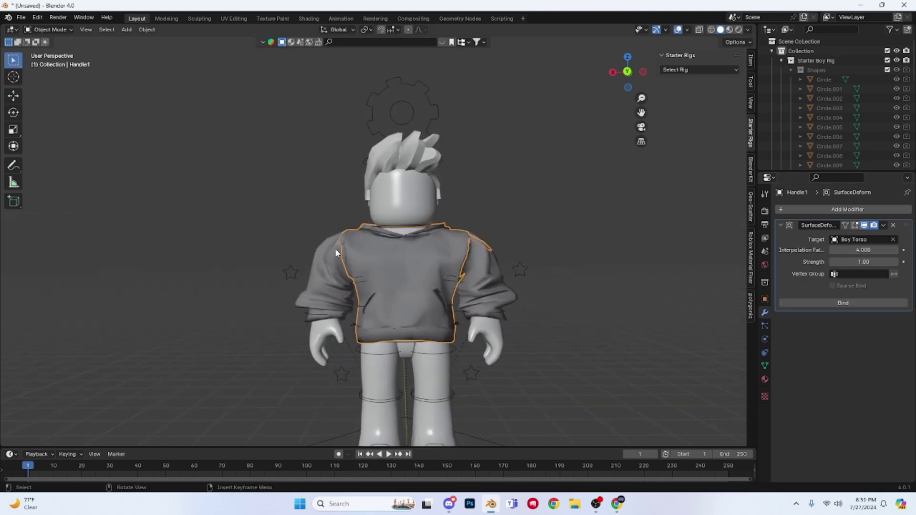
# Step: Circle-select the stray torso vertices over the character's left shoulder and separate them from the torso mesh
pyautogui.hotkey('shift', '`')
pyautogui.press('w')
pyautogui.press('s')
pyautogui.click(438, 234)
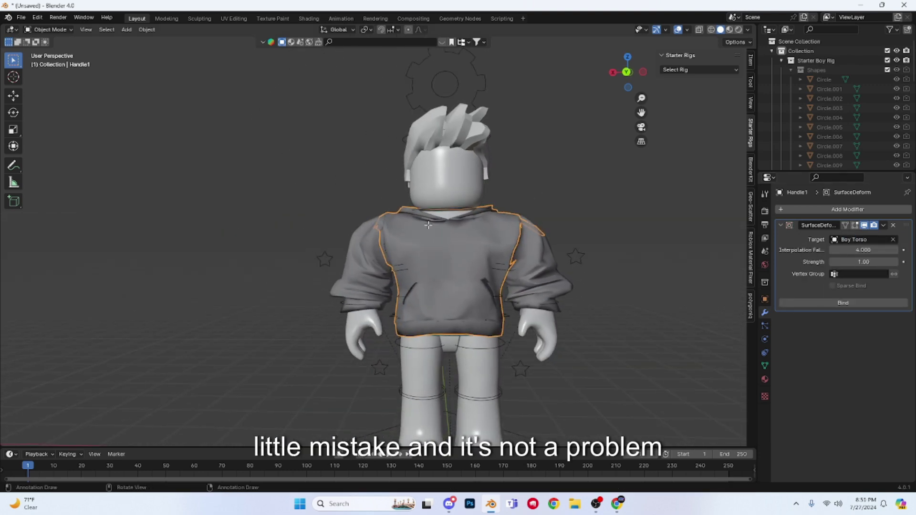
pyautogui.press('Tab')
pyautogui.hotkey('shift', '`')
pyautogui.press('w')
pyautogui.click(452, 222)
pyautogui.moveTo(446, 230); pyautogui.dragTo(438, 193)
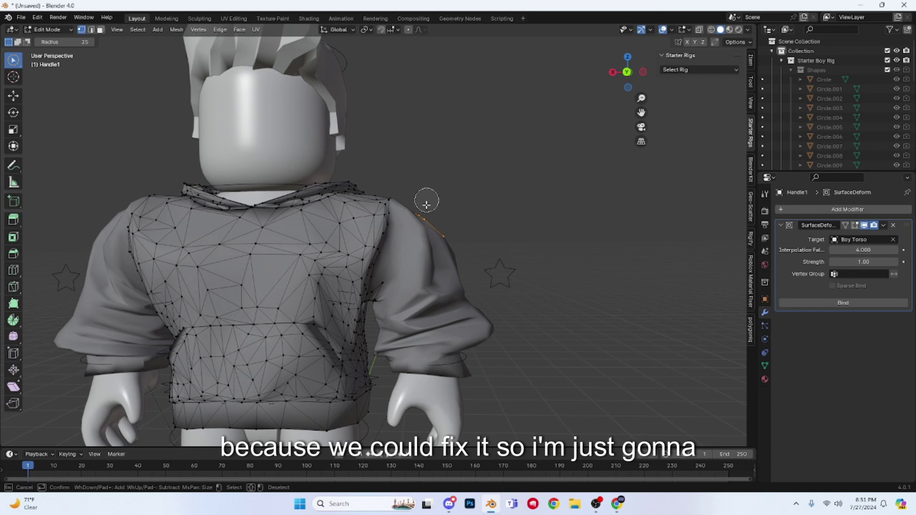
pyautogui.moveTo(393, 273); pyautogui.dragTo(407, 264)
pyautogui.rightClick(420, 260)
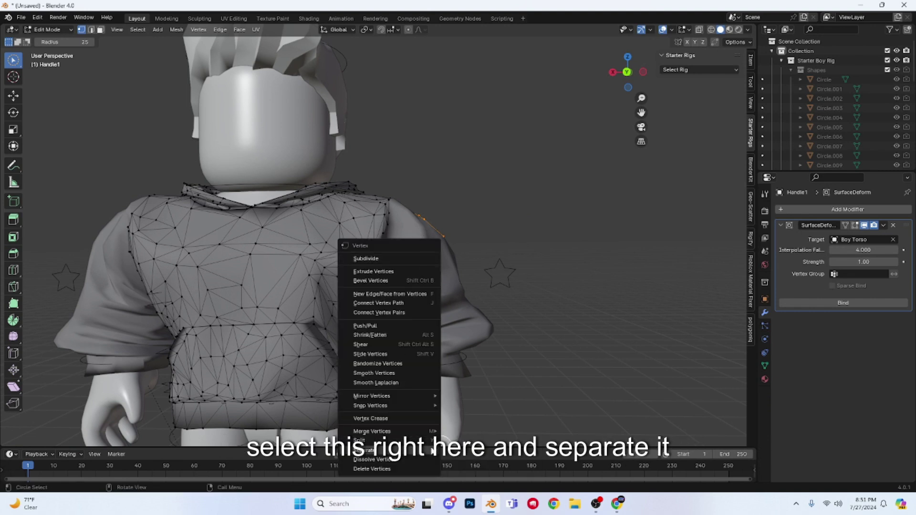
pyautogui.moveTo(432, 450)
pyautogui.click(465, 448)
pyautogui.press('Tab')
# Step: Join the separated shoulder fragment to the hoodie sleeve on the character's left arm
pyautogui.click(463, 158)
pyautogui.click(434, 227)
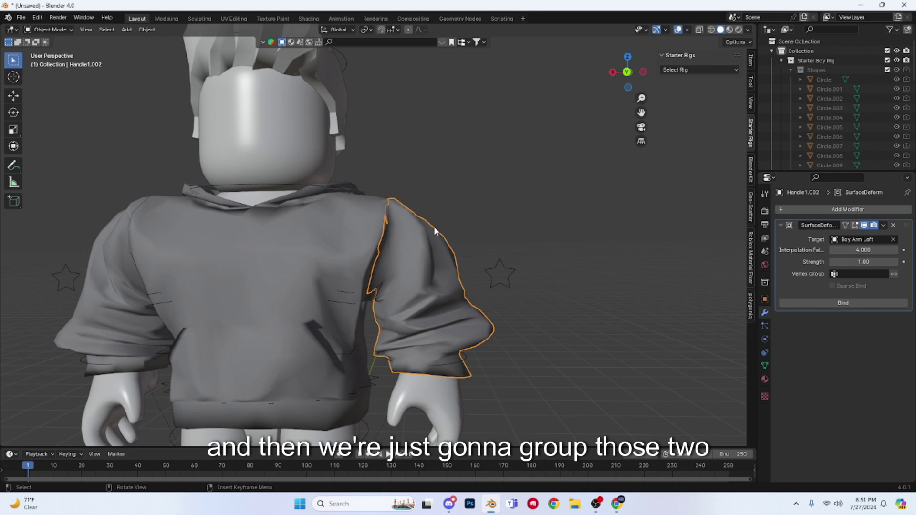
pyautogui.keyDown('shift'); pyautogui.click(437, 231); pyautogui.keyUp('shift')
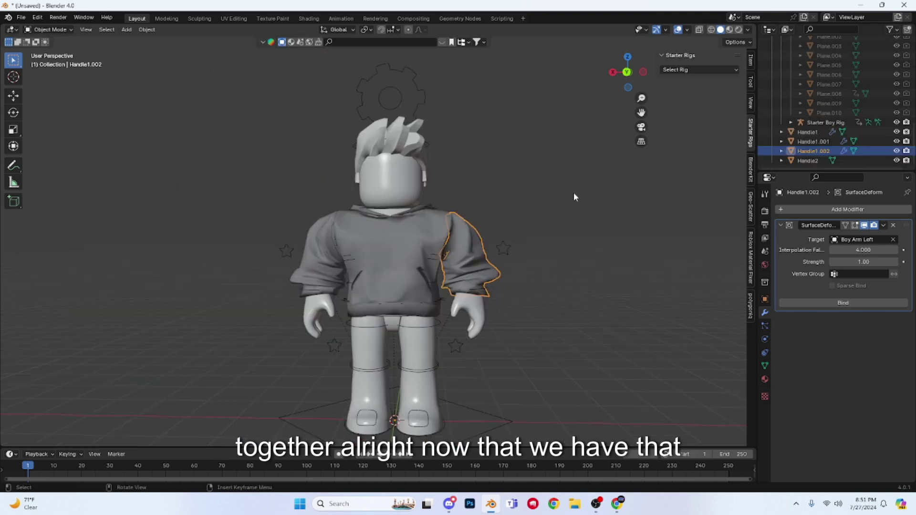
# Step: Bind the Surface Deform modifiers of the left sleeve, the hoodie torso and the right sleeve
pyautogui.click(875, 304)
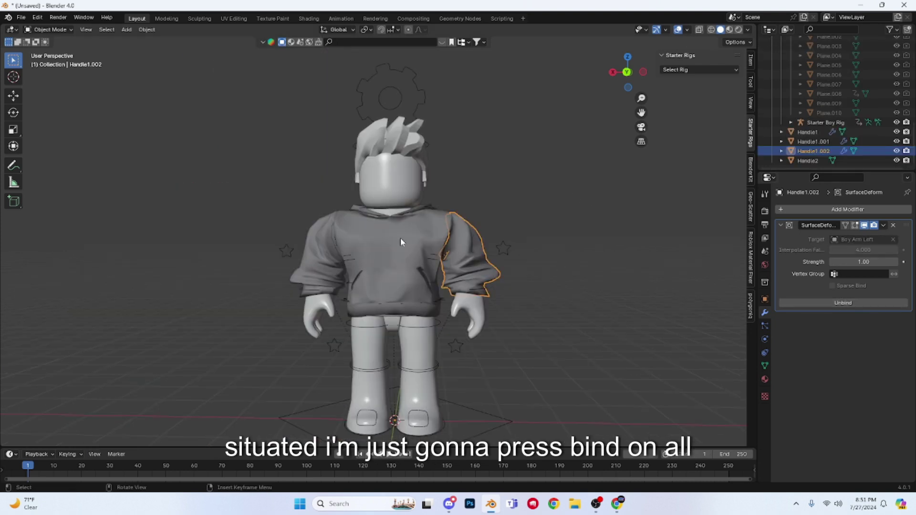
pyautogui.click(400, 238)
pyautogui.click(806, 304)
pyautogui.click(332, 253)
pyautogui.click(860, 303)
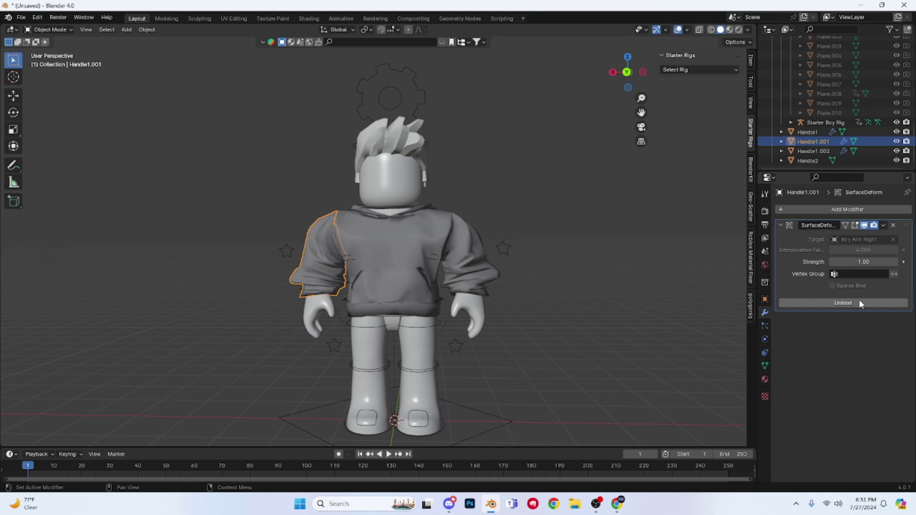
pyautogui.click(513, 402)
pyautogui.click(482, 410)
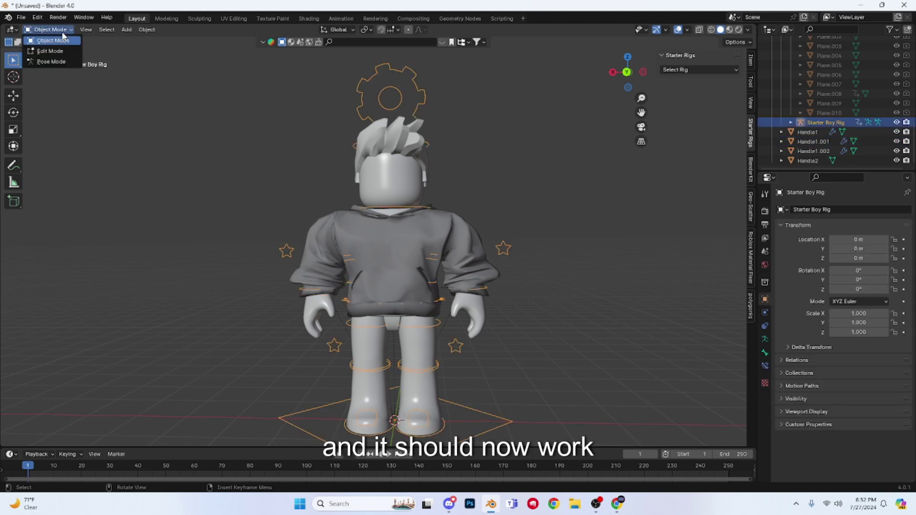
pyautogui.click(51, 62)
pyautogui.click(393, 253)
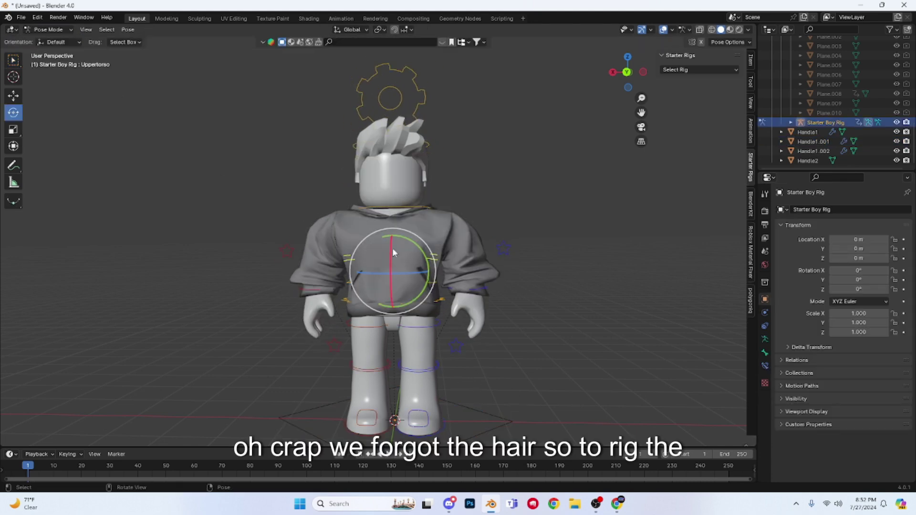
pyautogui.click(69, 30)
pyautogui.click(48, 40)
# Step: Parent the hair mesh Handle2 to the Starter Boy Rig's Head bone using Bone Relative in Pose Mode
pyautogui.click(439, 162)
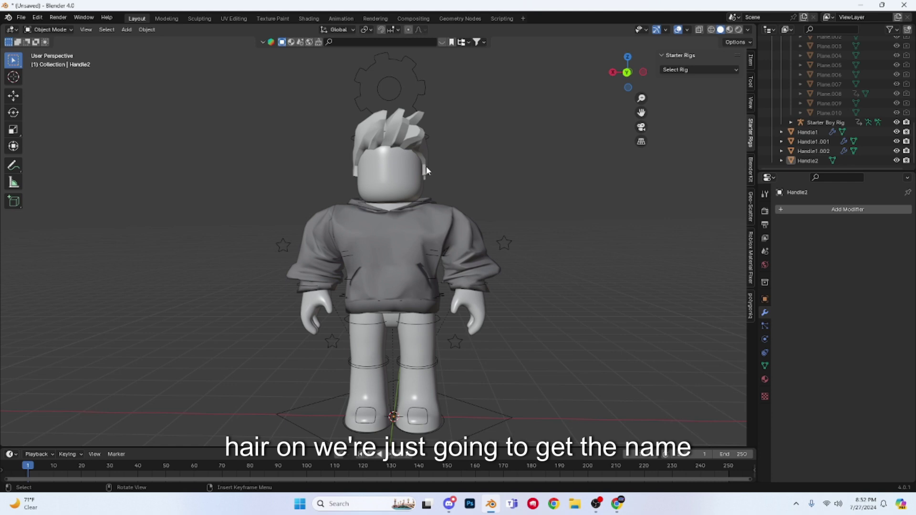
pyautogui.click(419, 151)
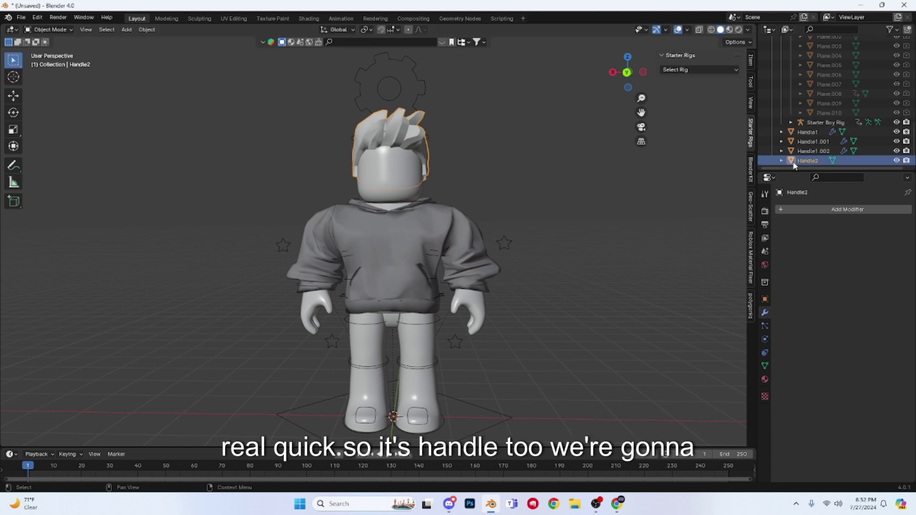
pyautogui.click(412, 206)
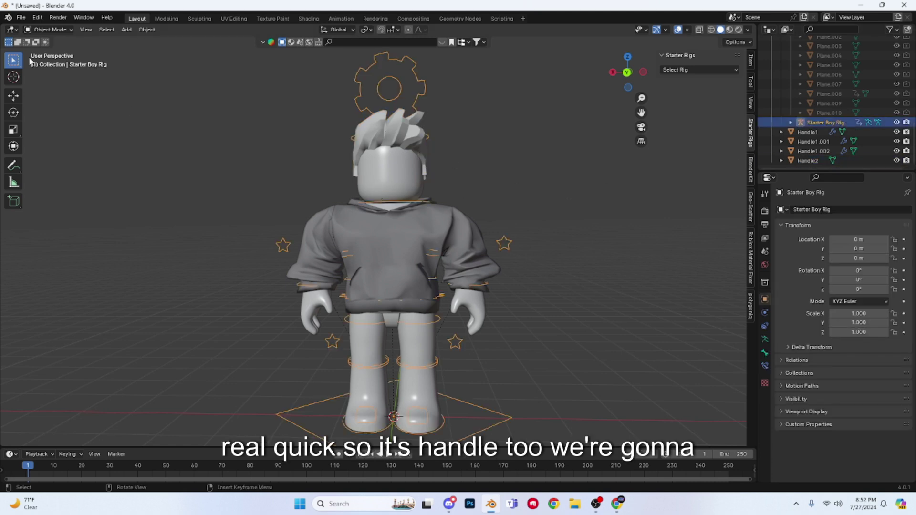
pyautogui.click(48, 29)
pyautogui.click(46, 50)
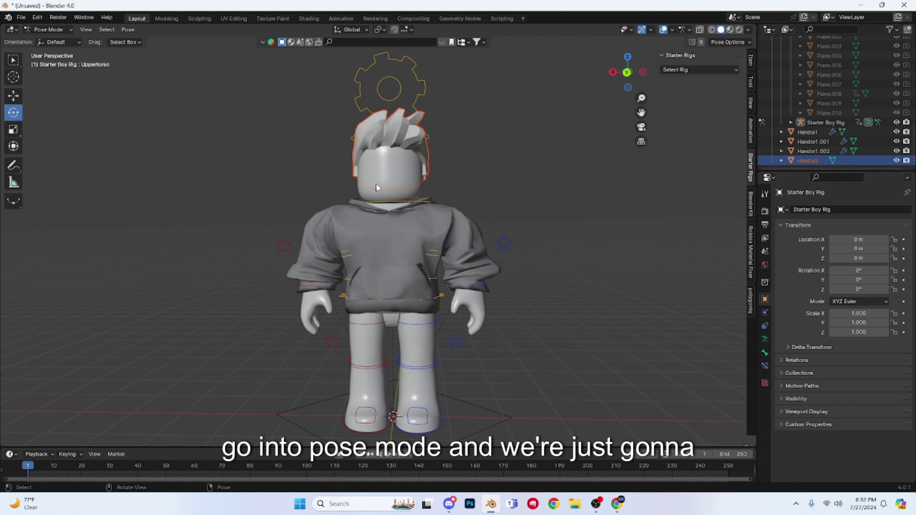
pyautogui.click(410, 204)
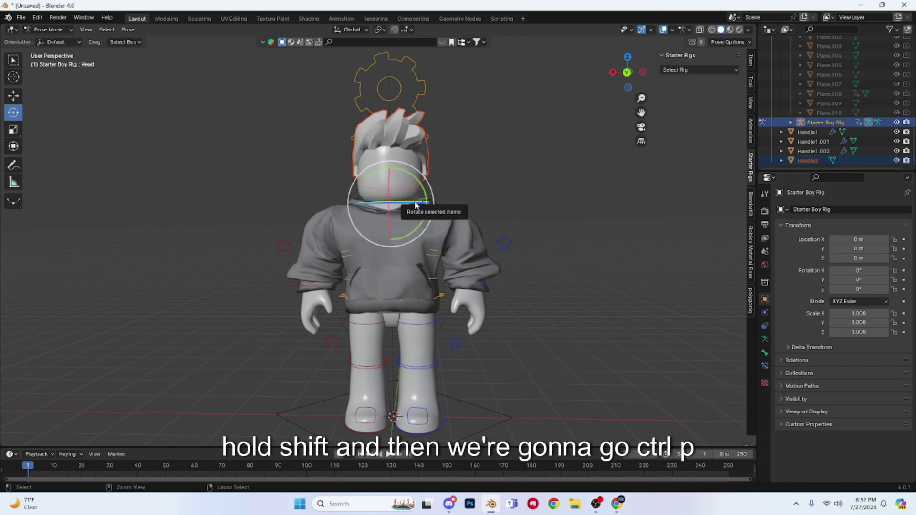
pyautogui.hotkey('ctrl', 'p')
pyautogui.click(408, 286)
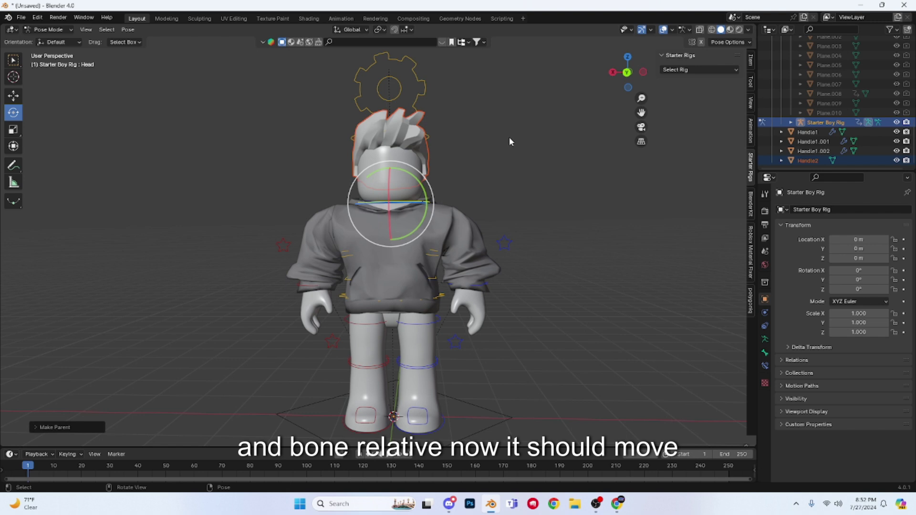
# Step: Test whether the hair follows the Head bone with a trial rotation, cancel it and return to Object Mode
pyautogui.press('g')
pyautogui.press('r')
pyautogui.rightClick(315, 133)
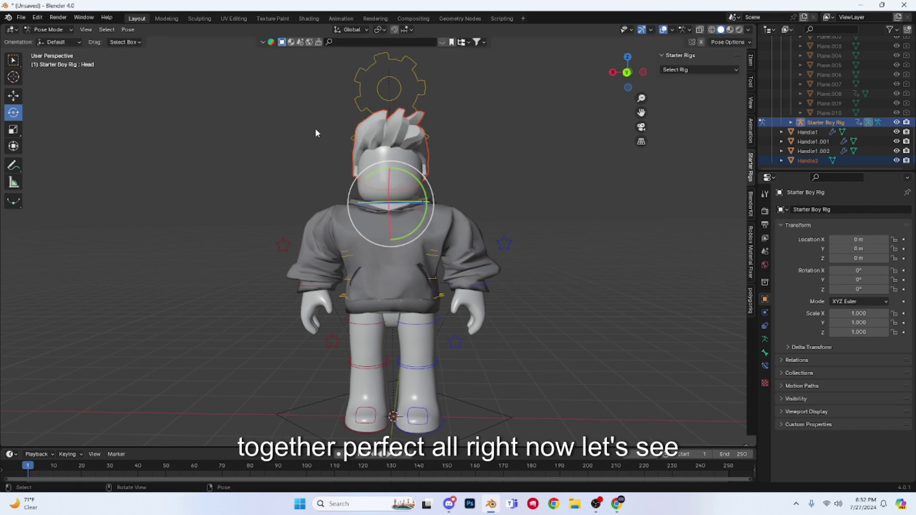
pyautogui.click(66, 30)
pyautogui.click(47, 44)
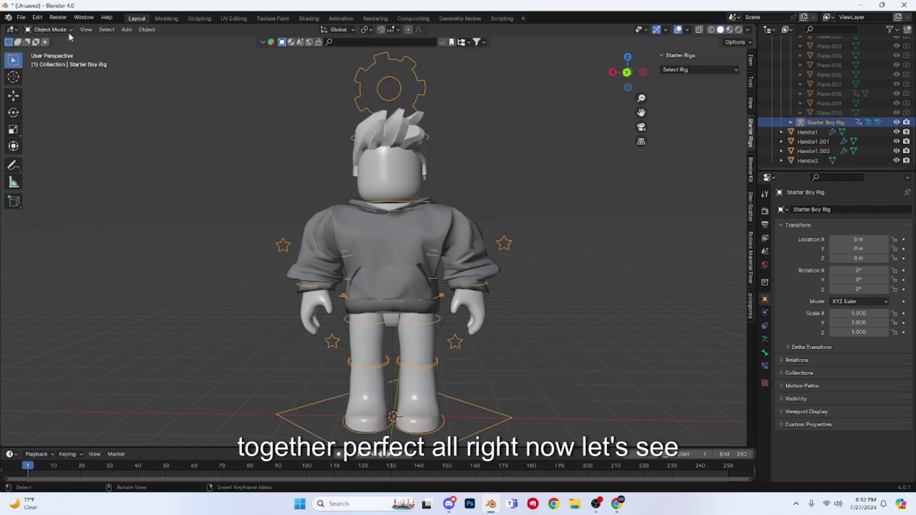
# Step: Test the hoodie's deformation in Pose Mode with cancelled trial rotations of the right upper arm and both lower arms
pyautogui.click(67, 30)
pyautogui.click(48, 63)
pyautogui.click(348, 253)
pyautogui.press('r')
pyautogui.press('r')
pyautogui.rightClick(349, 239)
pyautogui.click(322, 234)
pyautogui.press('r')
pyautogui.press('r')
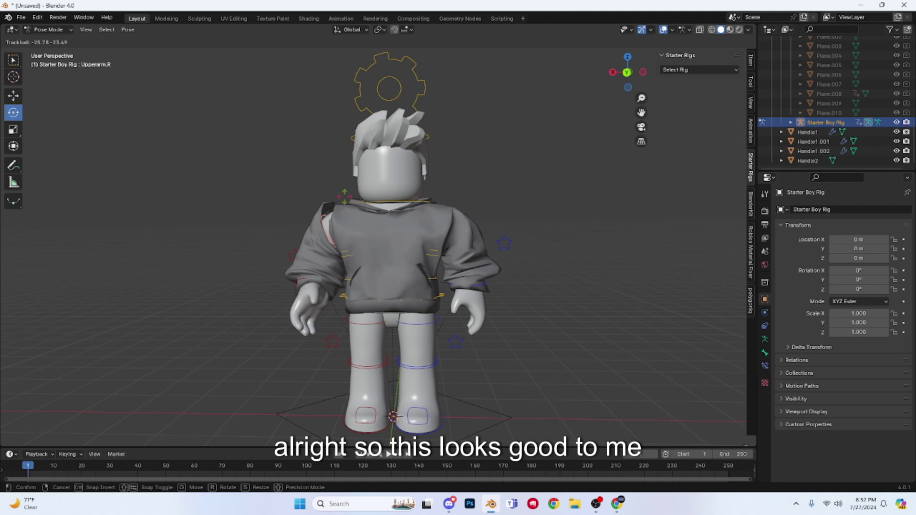
pyautogui.rightClick(337, 210)
pyautogui.click(316, 281)
pyautogui.press('r')
pyautogui.press('r')
pyautogui.rightClick(337, 196)
pyautogui.click(471, 281)
pyautogui.press('r')
pyautogui.press('r')
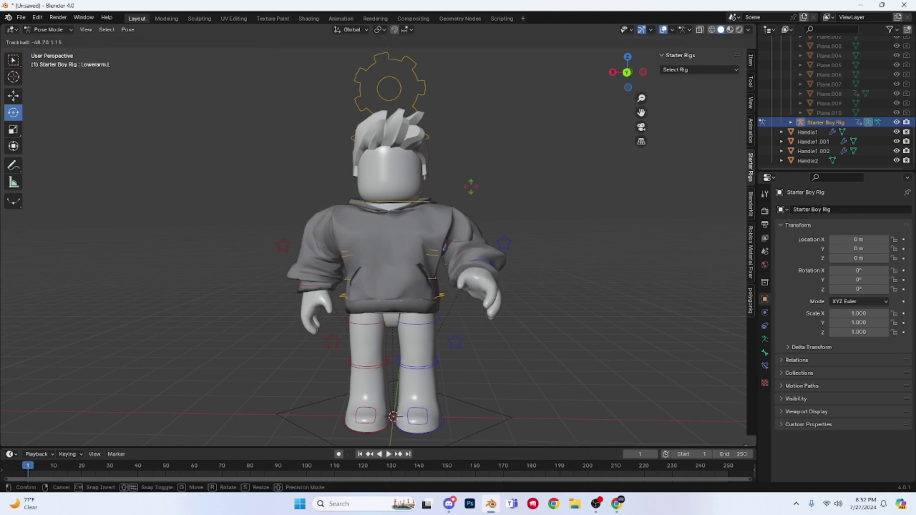
pyautogui.rightClick(489, 189)
# Step: Trackball-rotate the left upper arm bone to swing the arm away from the body
pyautogui.click(478, 224)
pyautogui.press('r')
pyautogui.press('r')
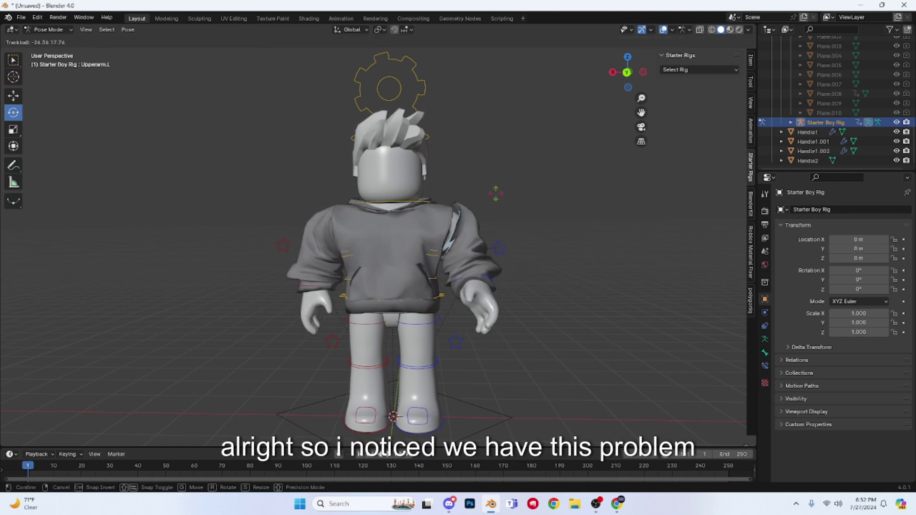
pyautogui.click(492, 194)
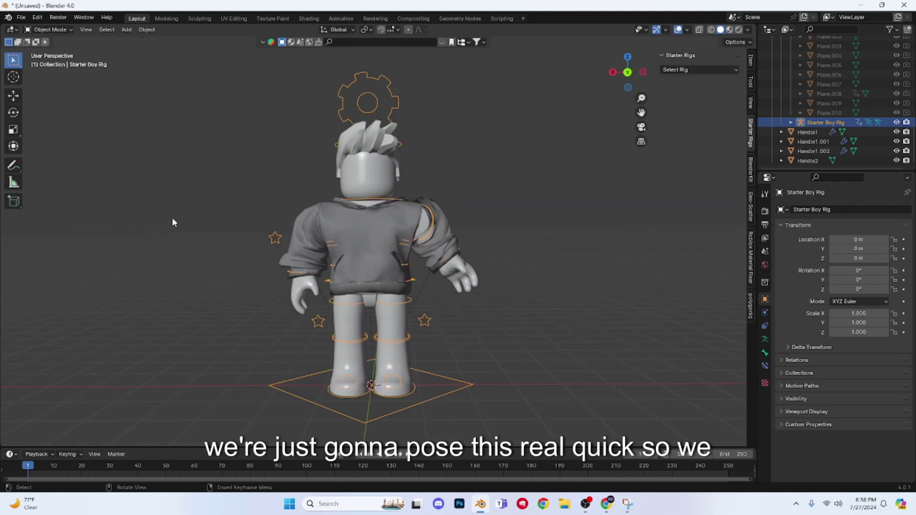
# Step: In Pose Mode, rotate the right upper arm slightly outward and raise the left upper arm sideways
pyautogui.click(48, 29)
pyautogui.click(50, 61)
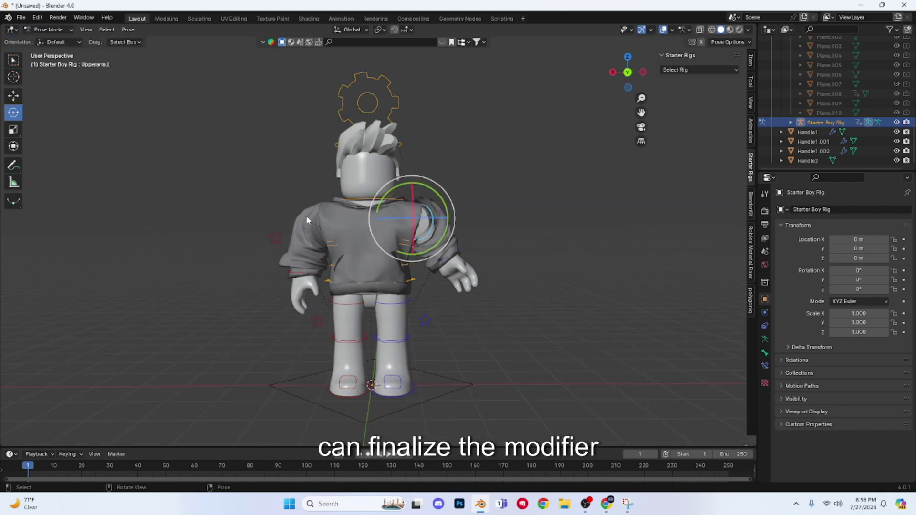
pyautogui.click(307, 220)
pyautogui.moveTo(302, 213); pyautogui.dragTo(281, 211)
pyautogui.click(429, 220)
pyautogui.moveTo(423, 219); pyautogui.dragTo(441, 201)
# Step: Tilt the character's head to one side and switch the viewport to rendered shading
pyautogui.click(391, 199)
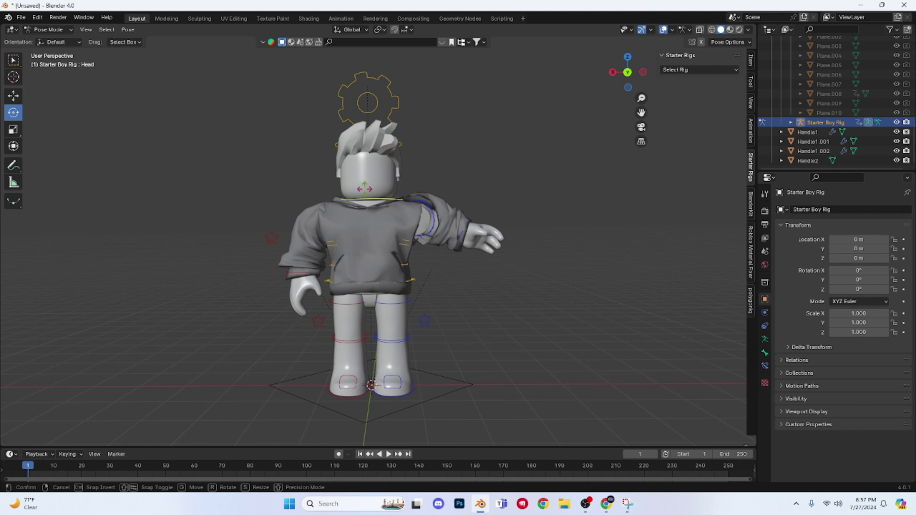
pyautogui.moveTo(405, 177); pyautogui.dragTo(411, 188)
pyautogui.click(739, 30)
# Step: Rotate the legs outward into a wider stance and undo the last lower-leg rotation
pyautogui.click(349, 303)
pyautogui.moveTo(349, 303); pyautogui.dragTo(329, 303)
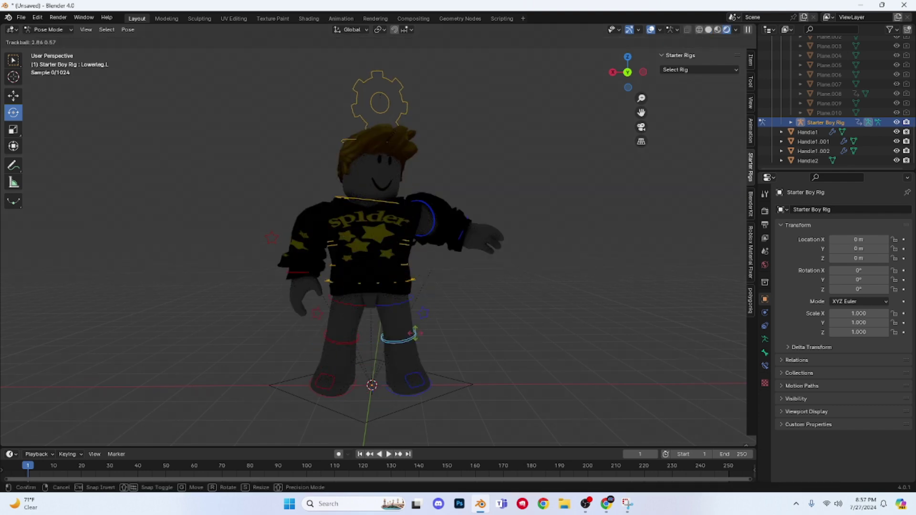
pyautogui.moveTo(416, 333); pyautogui.dragTo(413, 333)
pyautogui.hotkey('ctrl', 'z')
# Step: Try swinging the right upper arm outward and raising the left upper arm in front of the face
pyautogui.click(315, 211)
pyautogui.moveTo(322, 212); pyautogui.dragTo(331, 214)
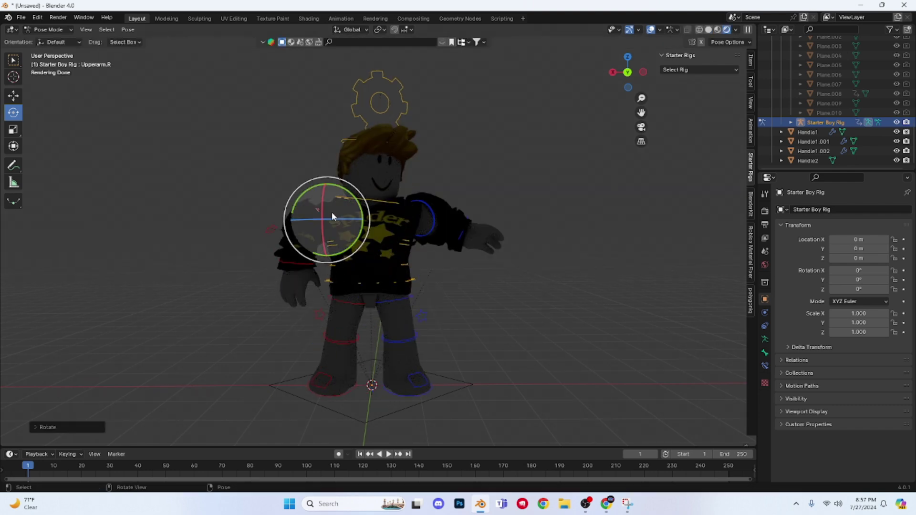
pyautogui.scroll(3, 324, 216)
pyautogui.click(427, 205)
pyautogui.press('r')
pyautogui.press('r')
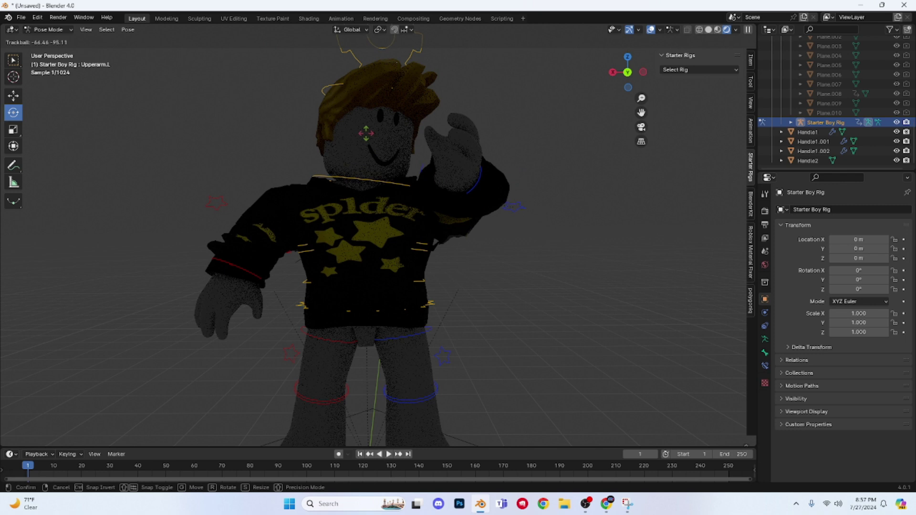
pyautogui.click(366, 134)
# Step: Try rotating the left arm up into a waving pose and turning the head away to the side
pyautogui.press('r')
pyautogui.press('r')
pyautogui.click(466, 164)
pyautogui.click(329, 177)
pyautogui.press('r')
pyautogui.press('r')
pyautogui.click(451, 182)
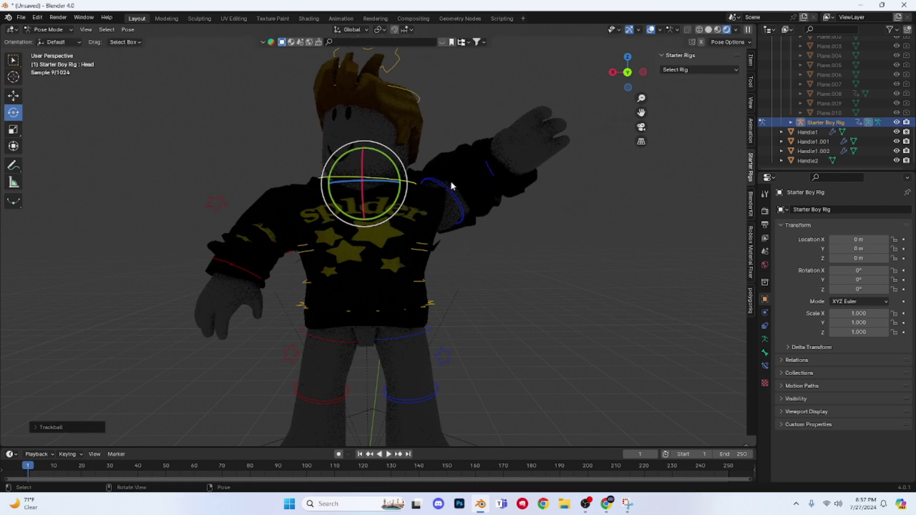
# Step: Undo the recent head and arm rotations so that both arms hang beside the body again
pyautogui.hotkey('ctrl', 'z')
pyautogui.hotkey('ctrl', 'z')
pyautogui.hotkey('ctrl', 'z')
pyautogui.hotkey('ctrl', 'z')
pyautogui.hotkey('ctrl', 'z')
pyautogui.hotkey('ctrl', 'z')
pyautogui.hotkey('ctrl', 'z')
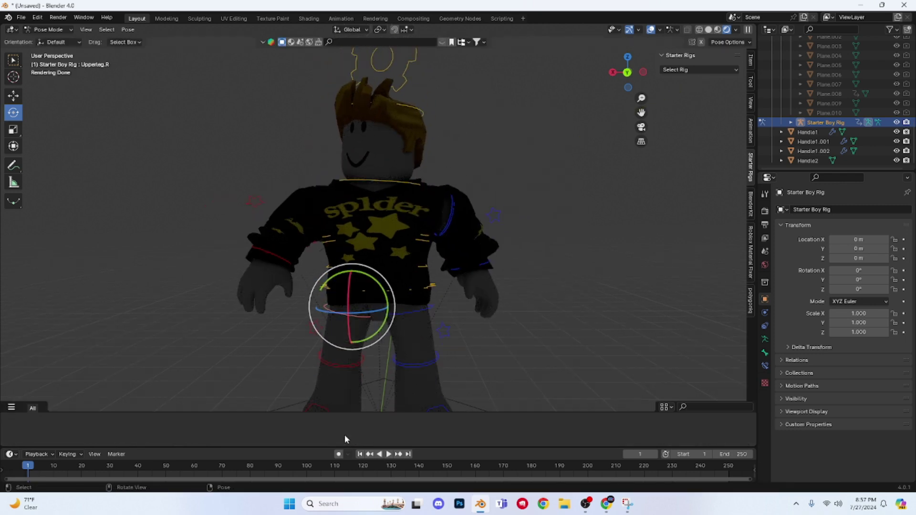
# Step: Collapse the asset shelf, slightly adjust the head bone's rotation and return to Object Mode
pyautogui.moveTo(347, 411); pyautogui.dragTo(346, 445)
pyautogui.scroll(-2, 379, 344)
pyautogui.click(420, 384)
pyautogui.press('r')
pyautogui.press('z')
pyautogui.rightClick(411, 249)
pyautogui.click(385, 191)
pyautogui.click(385, 195)
pyautogui.moveTo(392, 167); pyautogui.dragTo(396, 169)
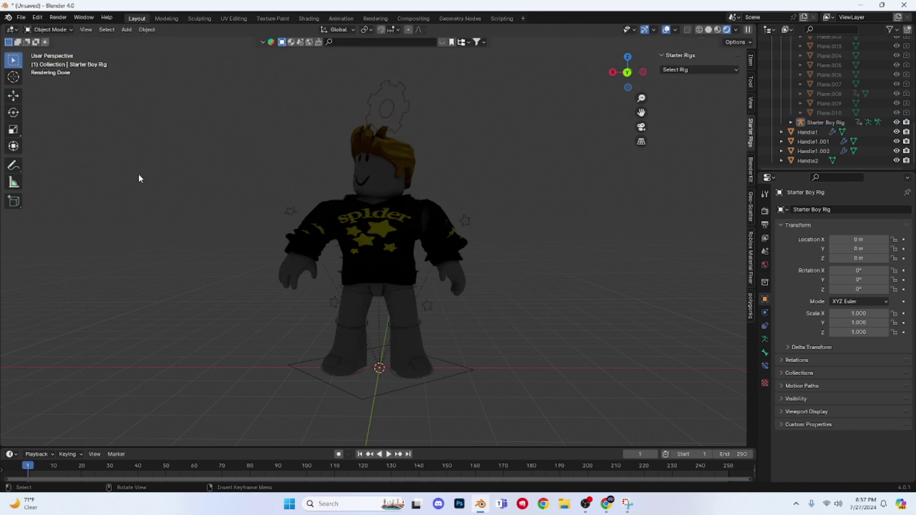
# Step: Add a camera, look through it and fly it to a position that frames the whole character
pyautogui.hotkey('shift', 'a')
pyautogui.click(480, 442)
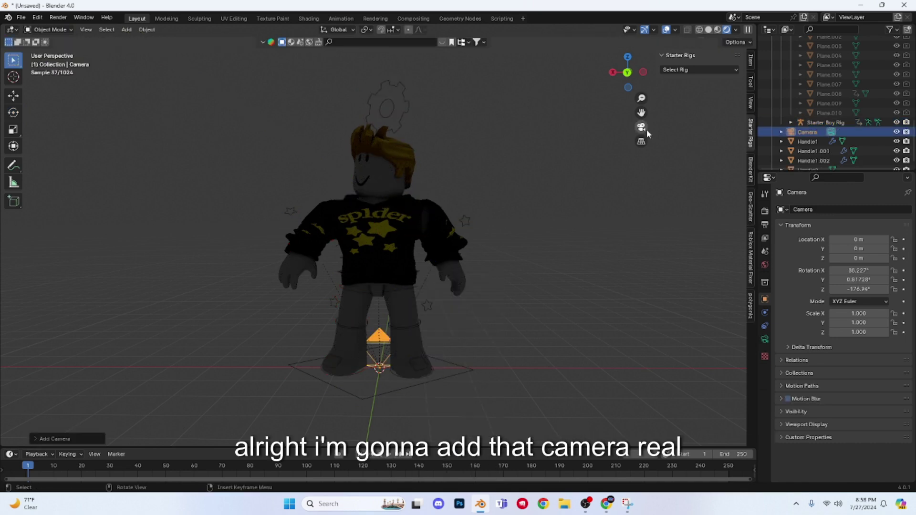
pyautogui.click(642, 127)
pyautogui.hotkey('shift', '`')
pyautogui.press('s')
pyautogui.press('e')
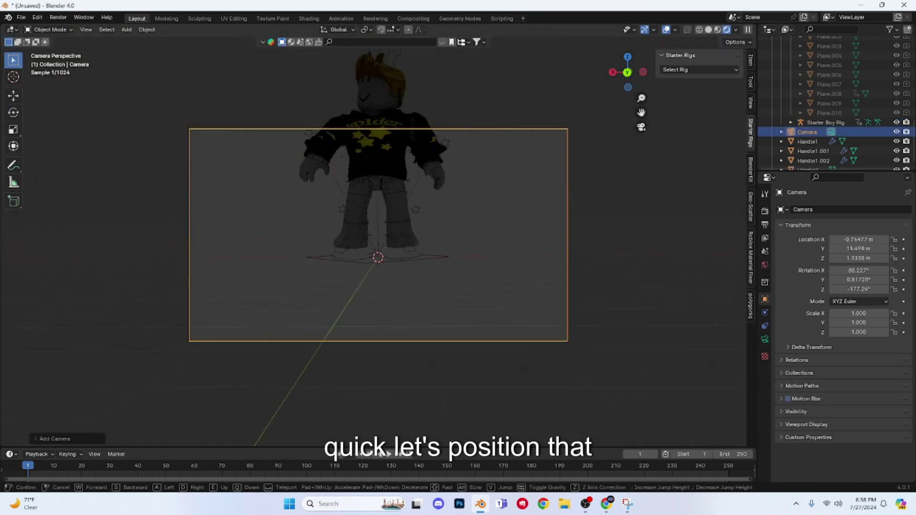
pyautogui.press('q')
pyautogui.press('d')
pyautogui.click(379, 235)
# Step: Set the output resolution to a square 1080 x 1080 px and roll the camera so the character appears slightly tilted
pyautogui.click(765, 211)
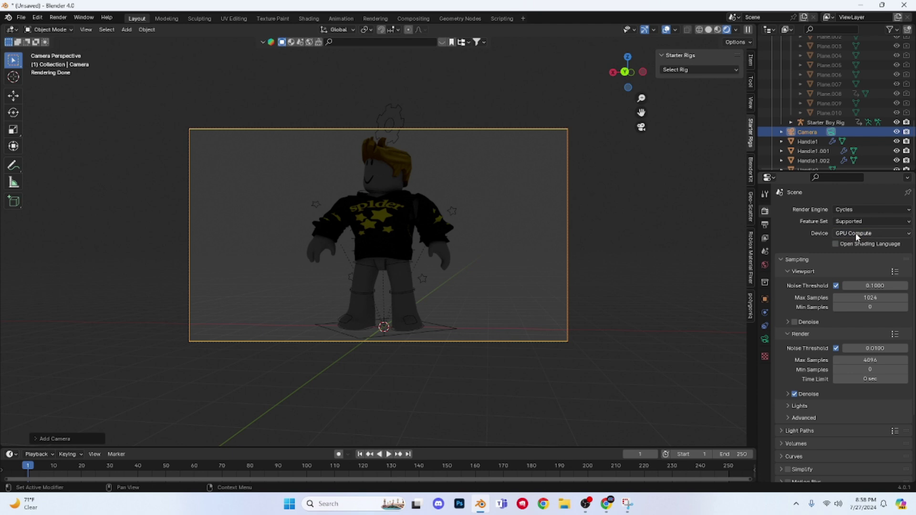
pyautogui.click(766, 224)
pyautogui.hotkey('ctrl', 'c')
pyautogui.hotkey('ctrl', 'v')
pyautogui.press('r')
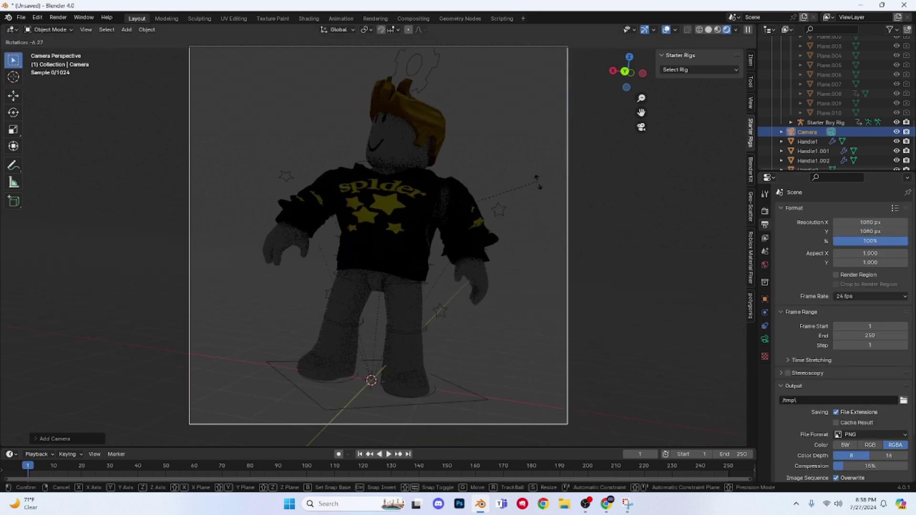
pyautogui.click(554, 220)
# Step: Tint the world background colour a dark, faintly saturated blue
pyautogui.click(766, 265)
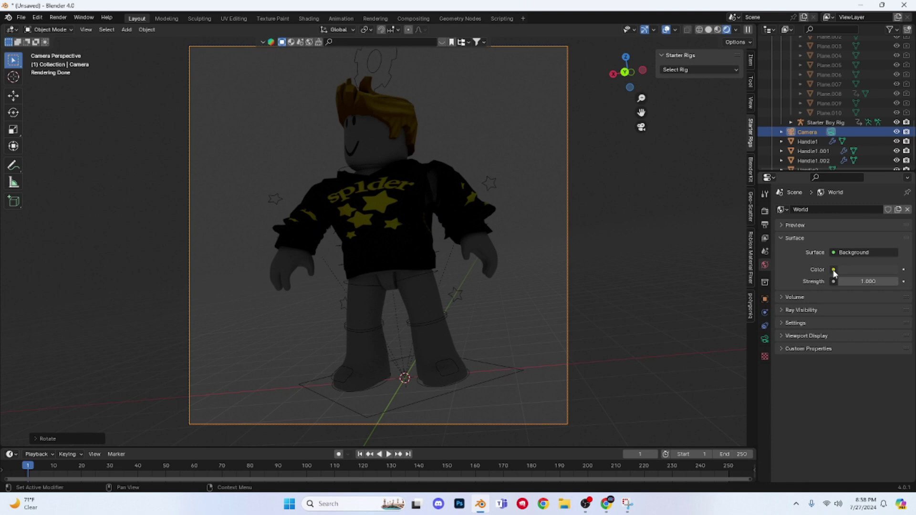
pyautogui.click(864, 270)
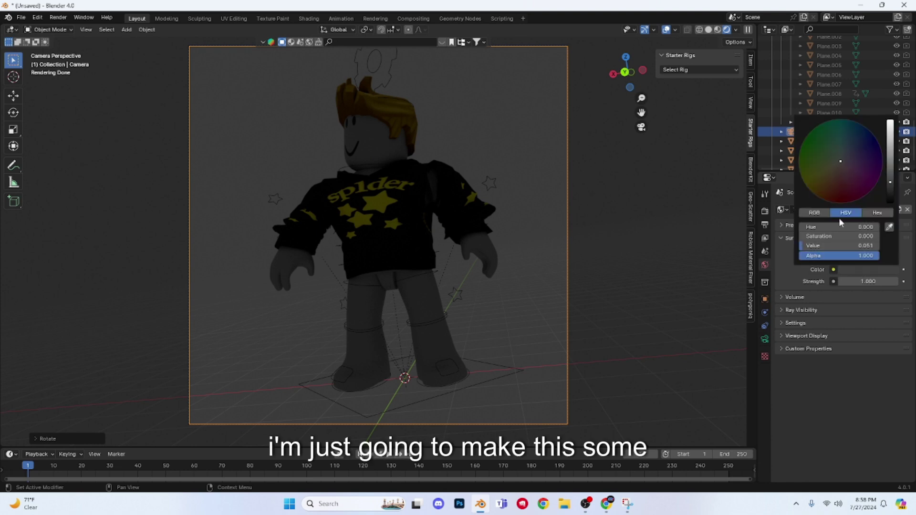
pyautogui.moveTo(839, 237); pyautogui.dragTo(866, 226)
pyautogui.click(880, 269)
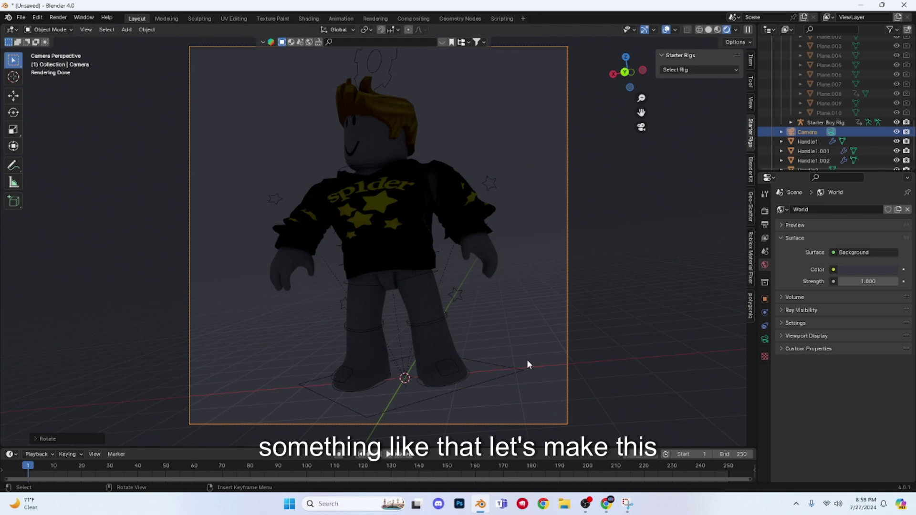
# Step: Make the render's film background transparent
pyautogui.click(765, 211)
pyautogui.scroll(-5, 828, 334)
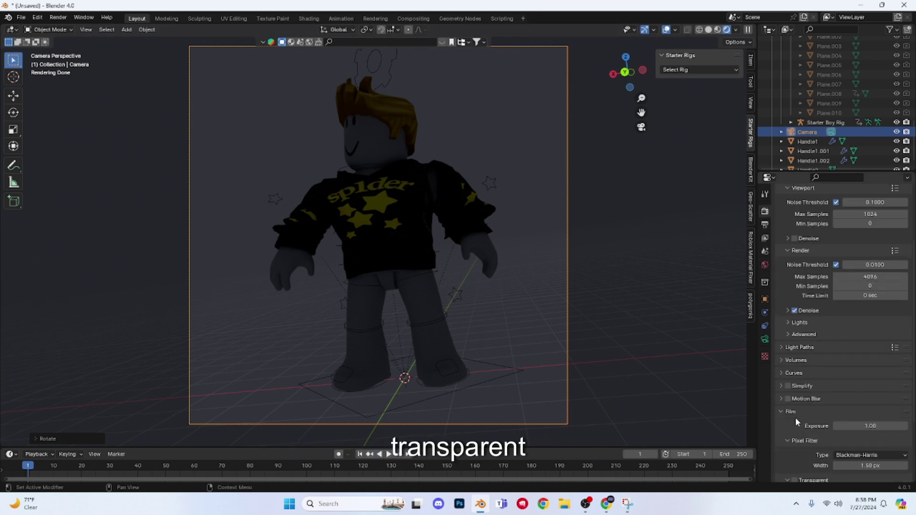
pyautogui.scroll(-2, 796, 417)
pyautogui.click(570, 351)
# Step: Add an area light as a rim light behind the character, raise it to body height, aim it at him and enlarge it
pyautogui.hotkey('shift', 'a')
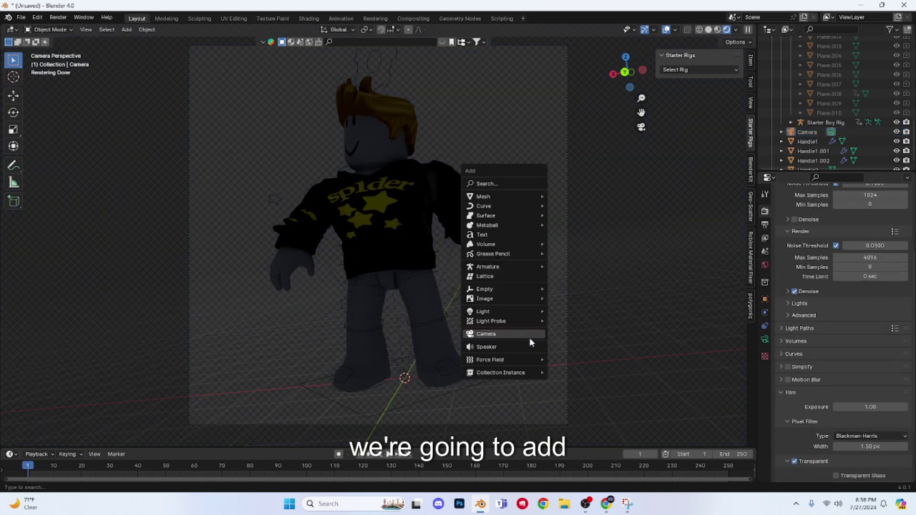
pyautogui.moveTo(520, 311)
pyautogui.click(566, 343)
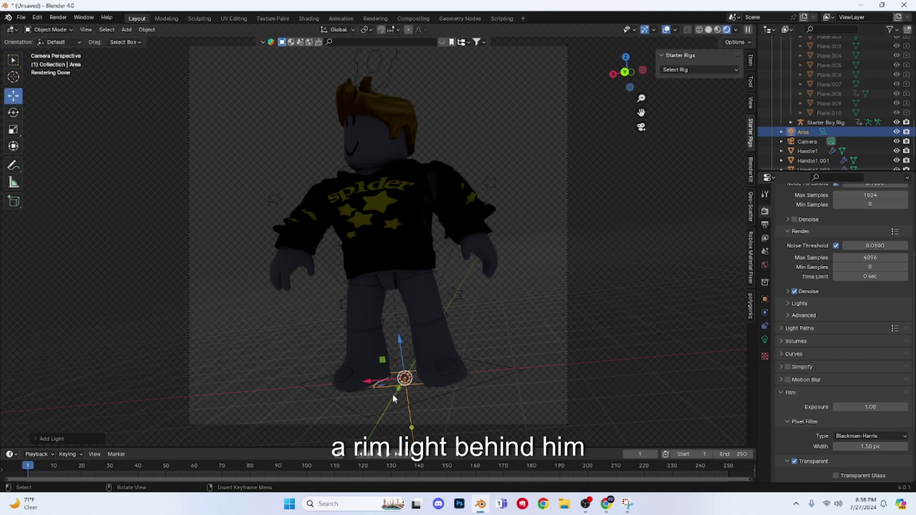
pyautogui.moveTo(397, 391); pyautogui.dragTo(415, 362)
pyautogui.moveTo(421, 326); pyautogui.dragTo(392, 222)
pyautogui.hotkey('shift', 'space')
pyautogui.press('r')
pyautogui.press('s')
pyautogui.click(93, 186)
# Step: Raise the rim light's power, enable its nodes with an emission strength of about 5.2 and scale the light up slightly
pyautogui.click(765, 340)
pyautogui.moveTo(855, 275); pyautogui.dragTo(873, 275)
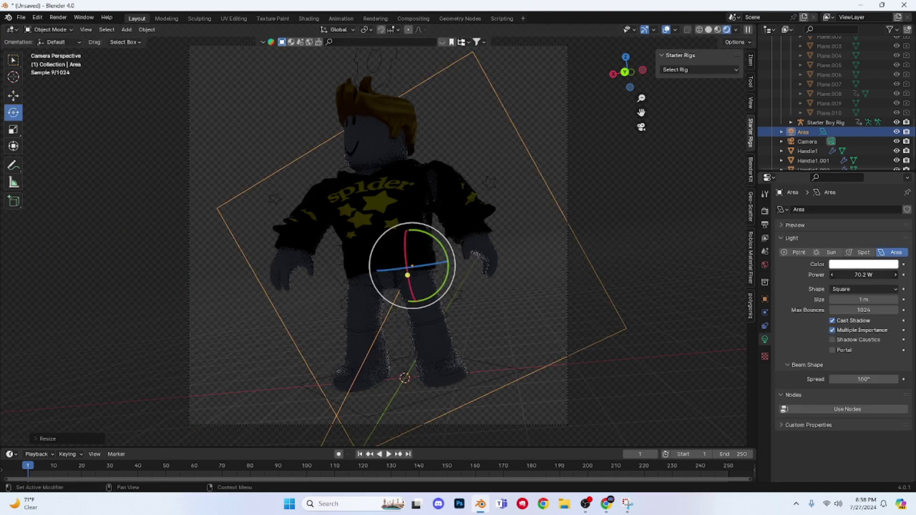
pyautogui.click(894, 412)
pyautogui.moveTo(859, 438); pyautogui.dragTo(892, 438)
pyautogui.click(554, 191)
pyautogui.click(534, 162)
pyautogui.press('s')
pyautogui.click(520, 163)
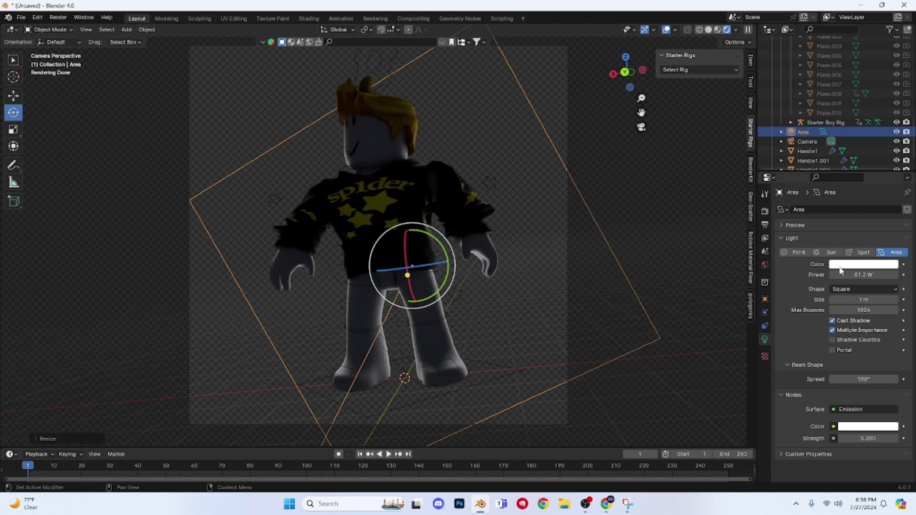
# Step: Duplicate the rim light, place the copy beside the character and rotate it to face him as a bounce light
pyautogui.hotkey('shift', 'd')
pyautogui.click(579, 270)
pyautogui.moveTo(578, 271); pyautogui.dragTo(529, 154)
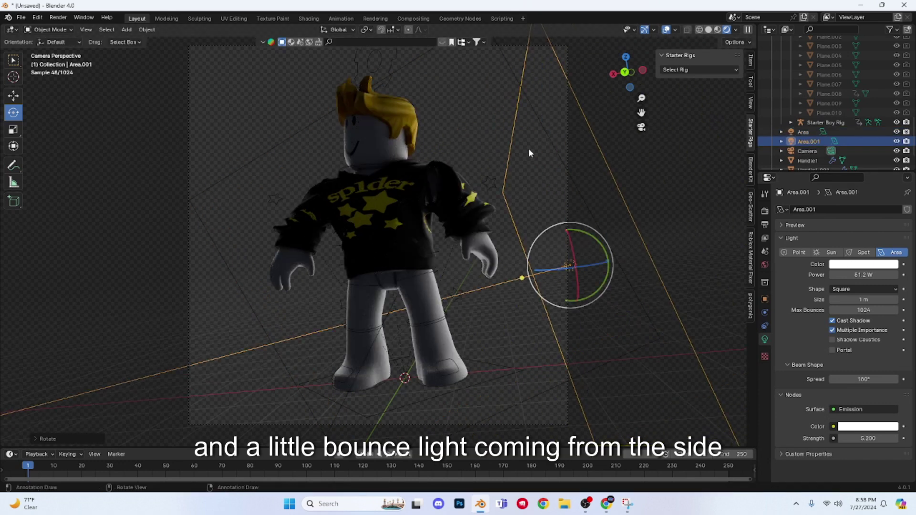
# Step: Colour the side bounce light green and make the world background a more saturated dark blue
pyautogui.click(851, 263)
pyautogui.moveTo(836, 240); pyautogui.dragTo(858, 236)
pyautogui.click(765, 265)
pyautogui.click(850, 269)
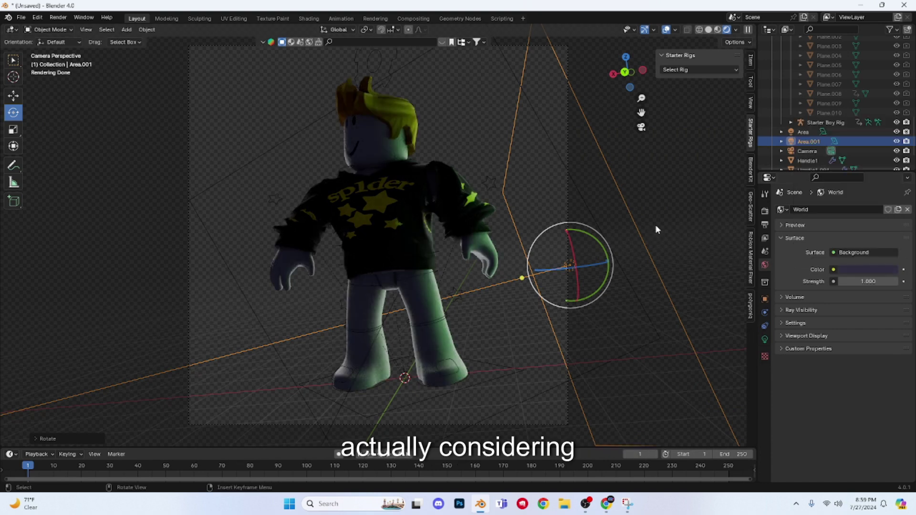
# Step: Try a dark red world background with the hue at 0 and the saturation at 0.676
pyautogui.click(659, 185)
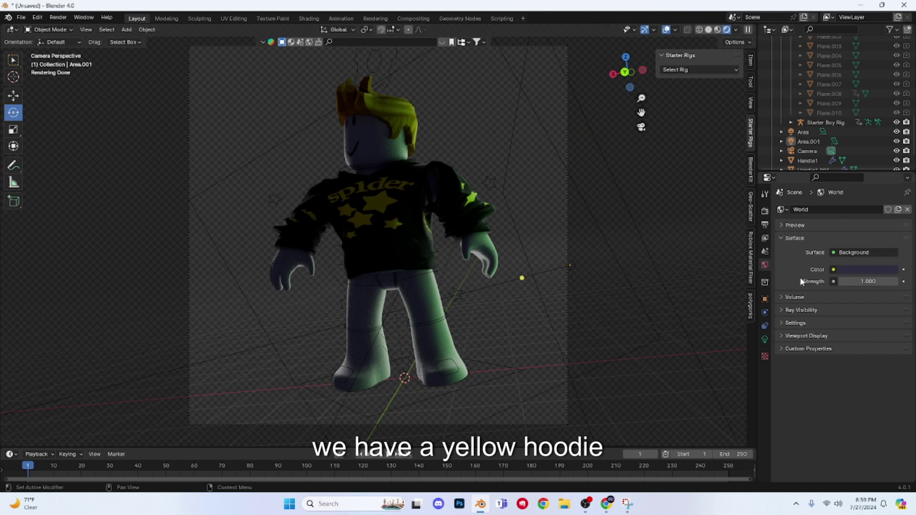
pyautogui.click(856, 271)
pyautogui.moveTo(852, 227); pyautogui.dragTo(828, 226)
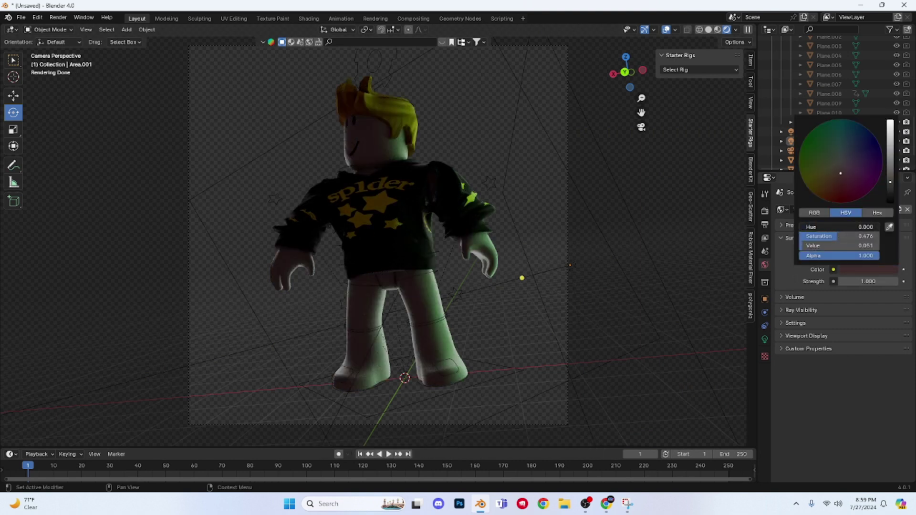
pyautogui.click(617, 184)
pyautogui.click(622, 197)
pyautogui.click(862, 270)
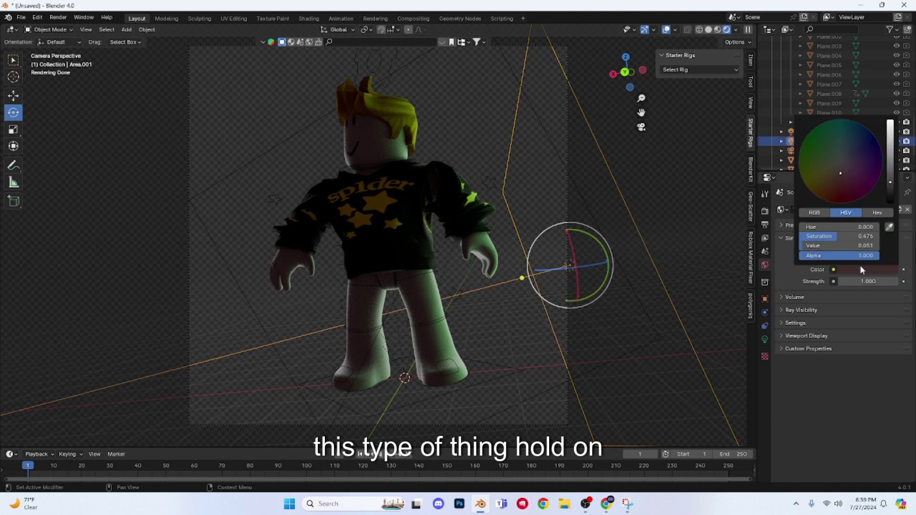
# Step: Change the side bounce light's colour to pale yellow and the world background to dark purple
pyautogui.click(765, 339)
pyautogui.click(884, 264)
pyautogui.moveTo(827, 231); pyautogui.dragTo(862, 227)
pyautogui.click(273, 76)
pyautogui.click(764, 265)
pyautogui.click(867, 270)
# Step: Add an area light for the face, move it up in front of the head, aim it at the character and enlarge it
pyautogui.scroll(-1, 492, 282)
pyautogui.hotkey('shift', 'a')
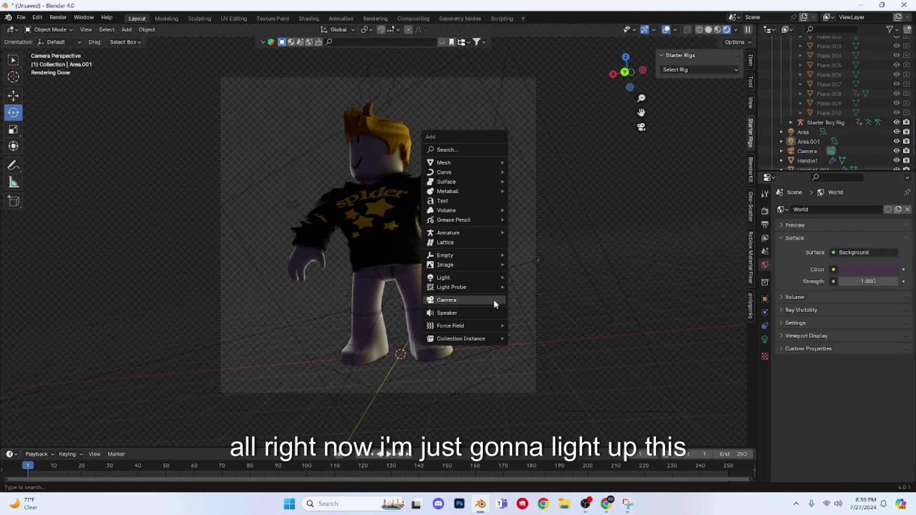
pyautogui.click(518, 309)
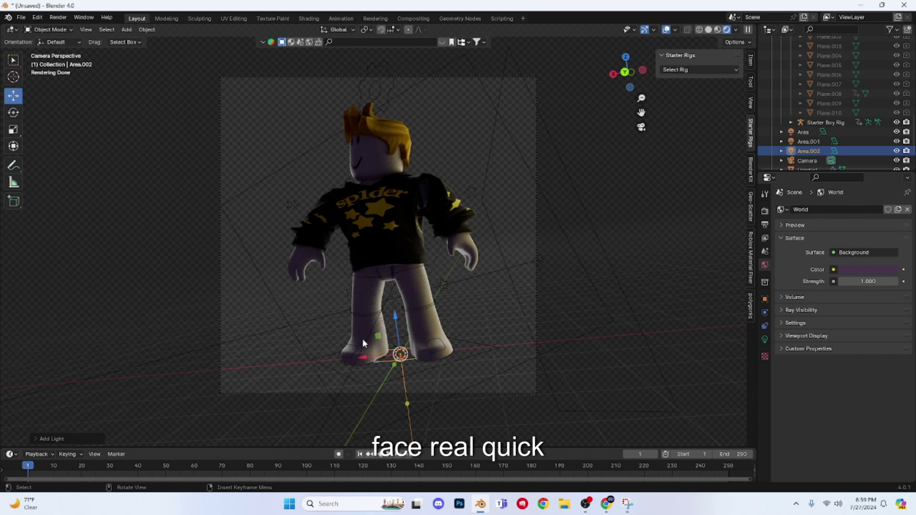
pyautogui.moveTo(378, 336); pyautogui.dragTo(243, 93)
pyautogui.click(13, 113)
pyautogui.moveTo(300, 111); pyautogui.dragTo(288, 83)
pyautogui.press('s')
pyautogui.click(649, 143)
# Step: Give the face light a pale pink tint with a saturation of about 0.14
pyautogui.click(765, 340)
pyautogui.click(863, 265)
pyautogui.moveTo(812, 241); pyautogui.dragTo(823, 241)
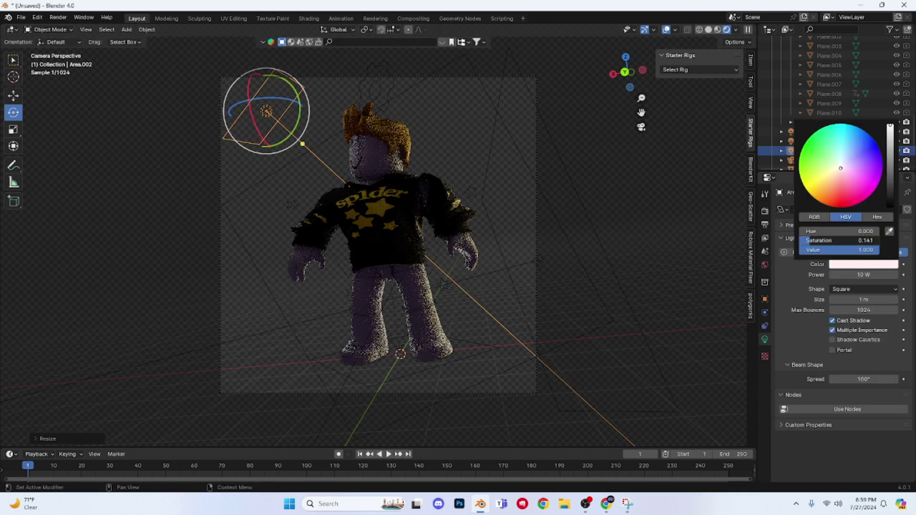
pyautogui.click(396, 329)
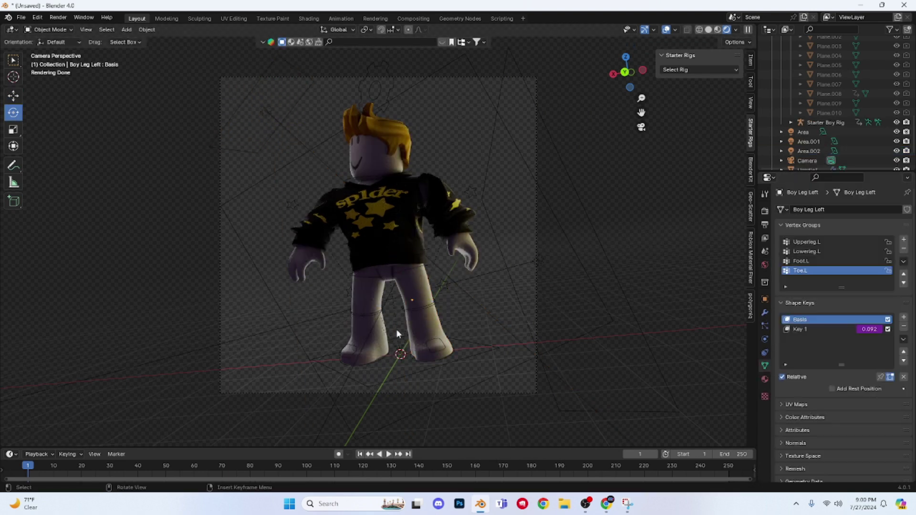
pyautogui.click(290, 113)
pyautogui.click(266, 287)
pyautogui.click(245, 339)
pyautogui.click(173, 272)
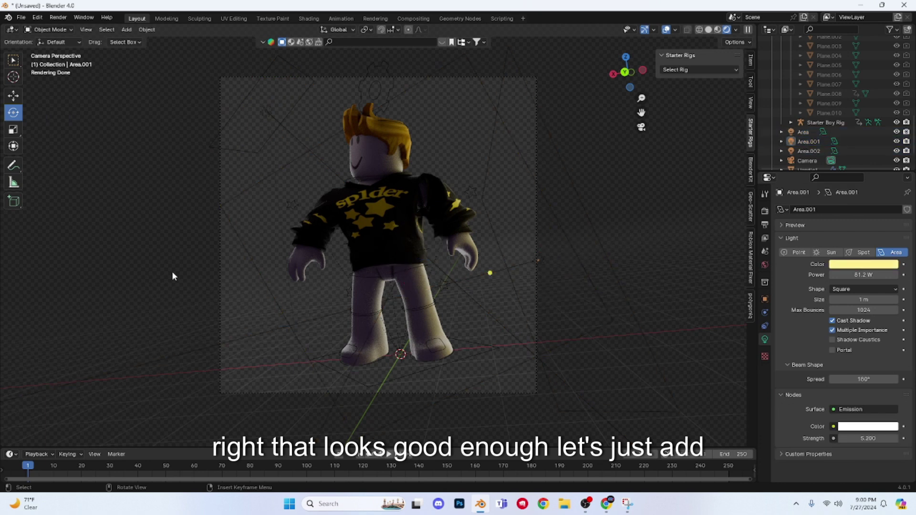
# Step: Add another area light in front of the character, raise it to waist height, aim it at him and enlarge it
pyautogui.hotkey('shift', 'a')
pyautogui.moveTo(172, 273)
pyautogui.click(218, 302)
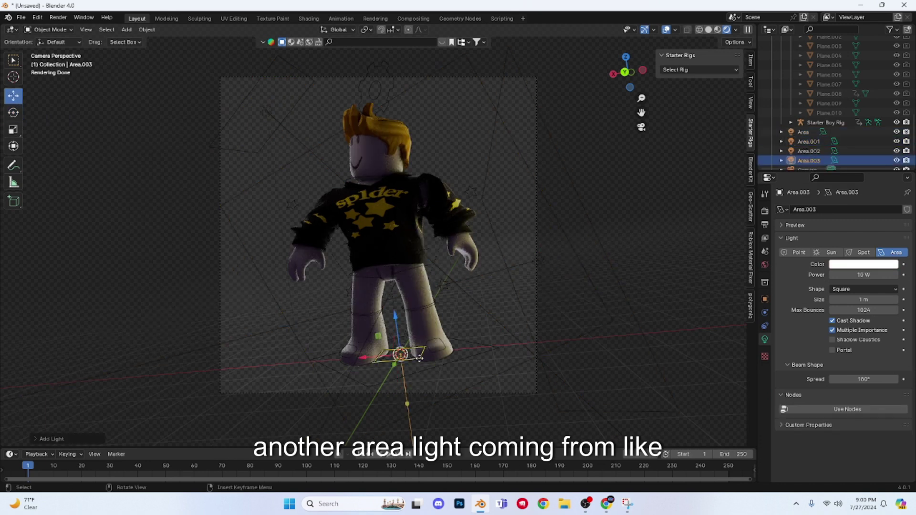
pyautogui.moveTo(395, 367); pyautogui.dragTo(355, 435)
pyautogui.moveTo(355, 384); pyautogui.dragTo(329, 231)
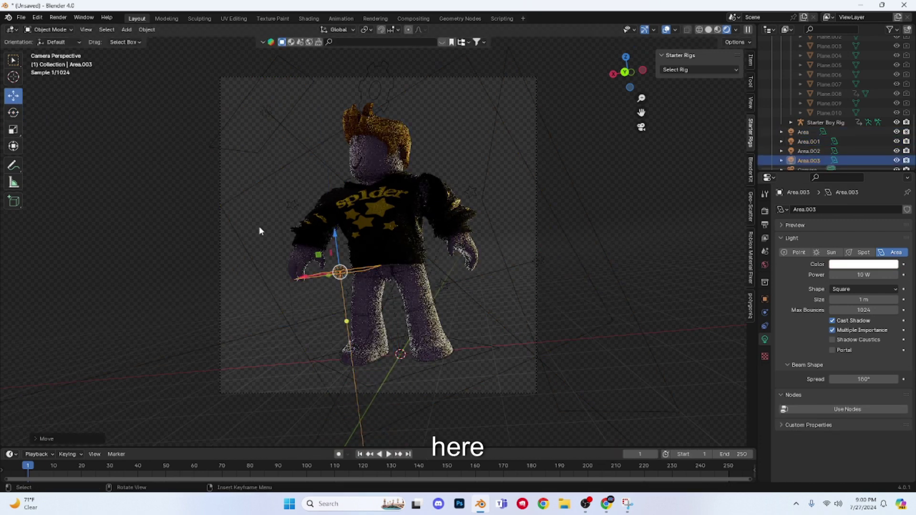
pyautogui.click(14, 114)
pyautogui.moveTo(354, 286); pyautogui.dragTo(392, 319)
pyautogui.press('s')
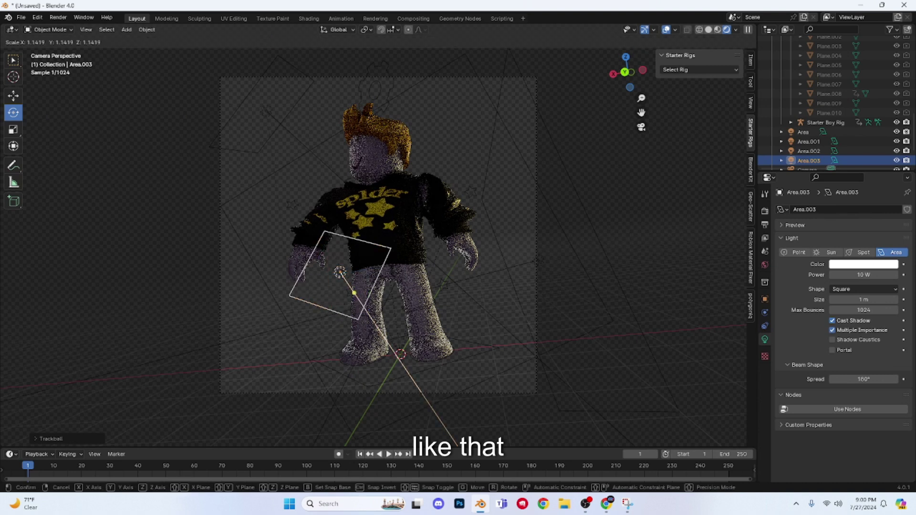
pyautogui.click(458, 325)
# Step: Set the front fill light's power to 21 W and tint it a pale warm cream
pyautogui.moveTo(858, 276); pyautogui.dragTo(769, 281)
pyautogui.moveTo(861, 275); pyautogui.dragTo(826, 275)
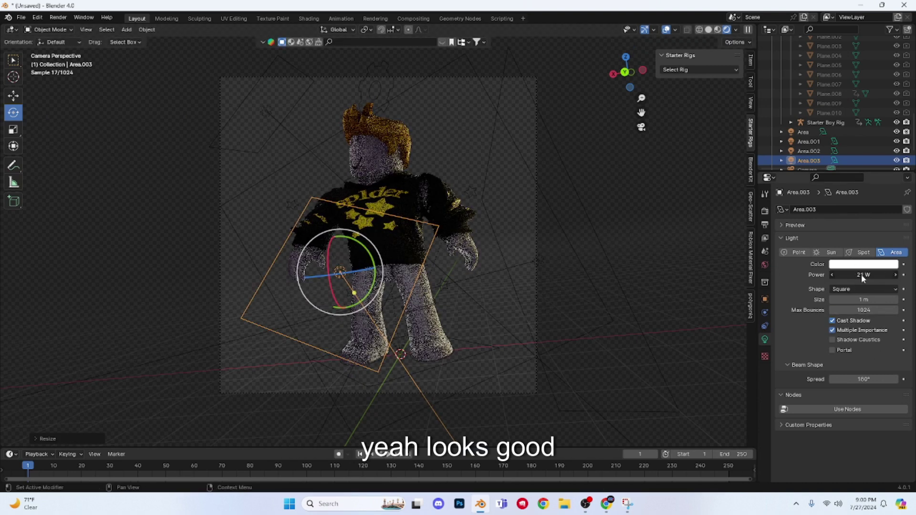
pyautogui.click(861, 264)
pyautogui.moveTo(849, 242); pyautogui.dragTo(869, 232)
pyautogui.click(670, 226)
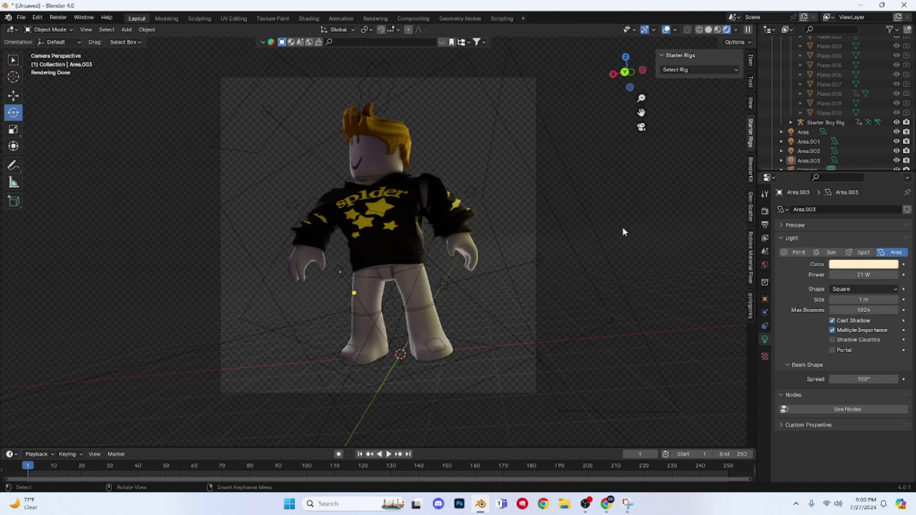
# Step: Try several colours on the rim light behind the character and set it to cyan with a hue of 0.535
pyautogui.scroll(1, 563, 181)
pyautogui.click(381, 80)
pyautogui.click(859, 264)
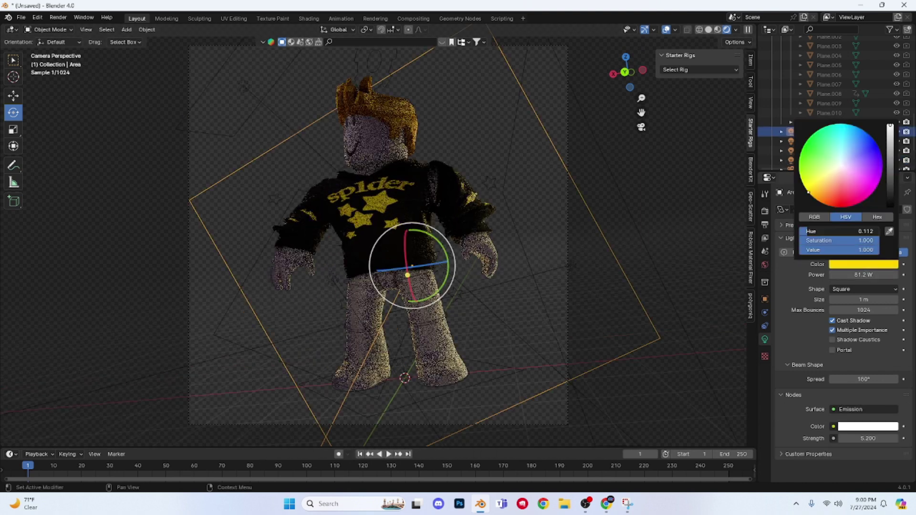
pyautogui.click(820, 202)
pyautogui.moveTo(820, 201); pyautogui.dragTo(841, 207)
pyautogui.click(801, 178)
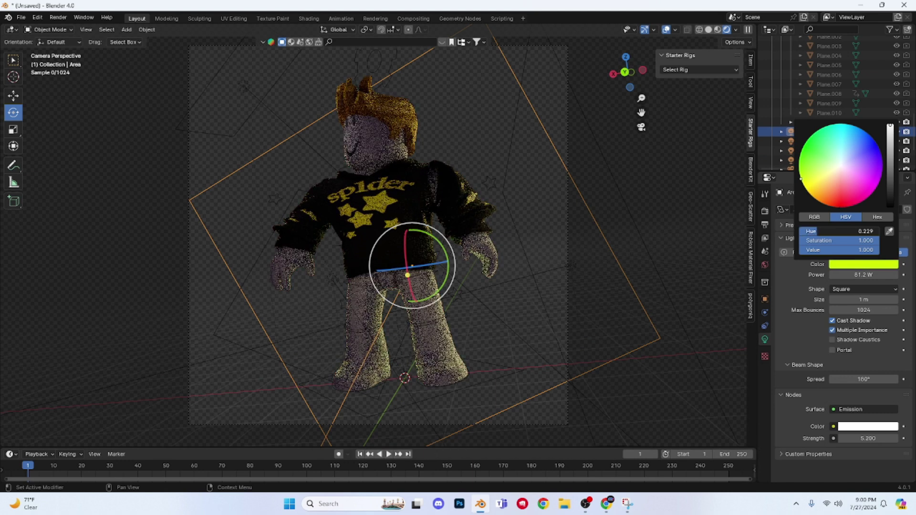
pyautogui.moveTo(848, 124); pyautogui.dragTo(846, 123)
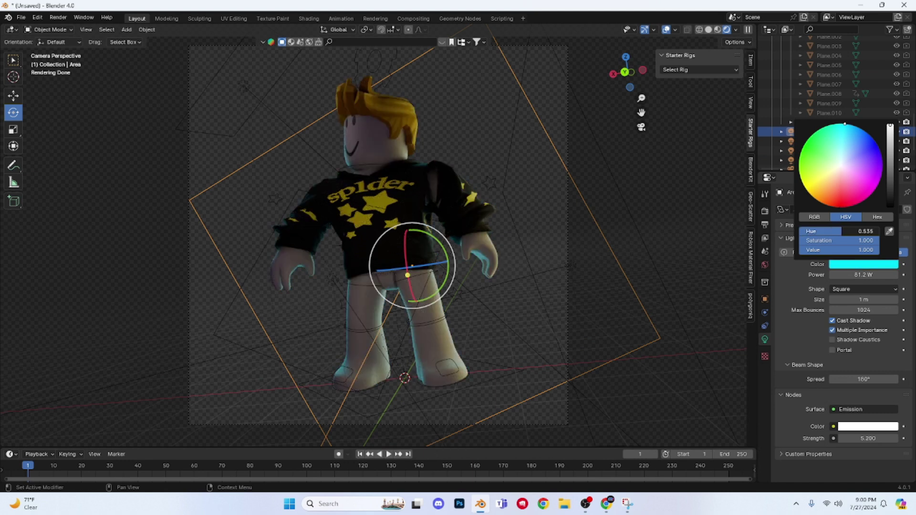
# Step: Select the character's head and show its material nodes in an enlarged Shader Editor below the viewport
pyautogui.scroll(-1, 345, 291)
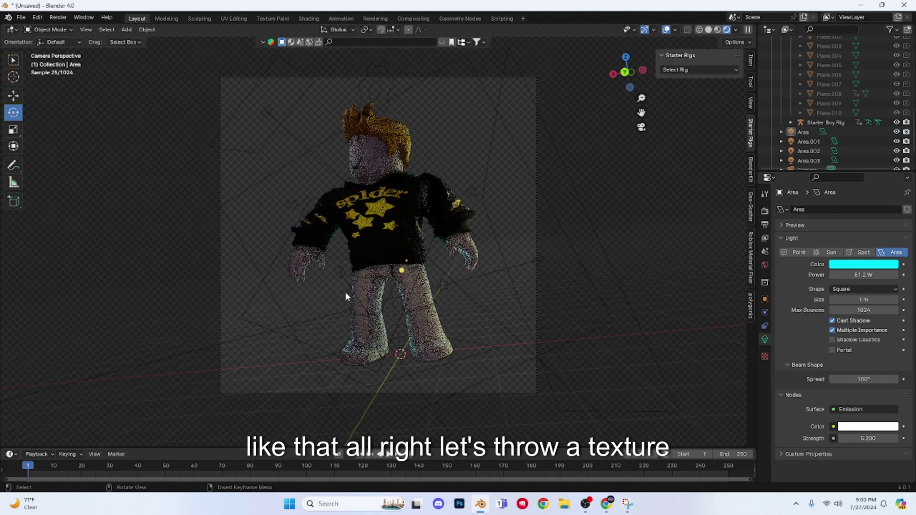
pyautogui.click(371, 164)
pyautogui.click(10, 453)
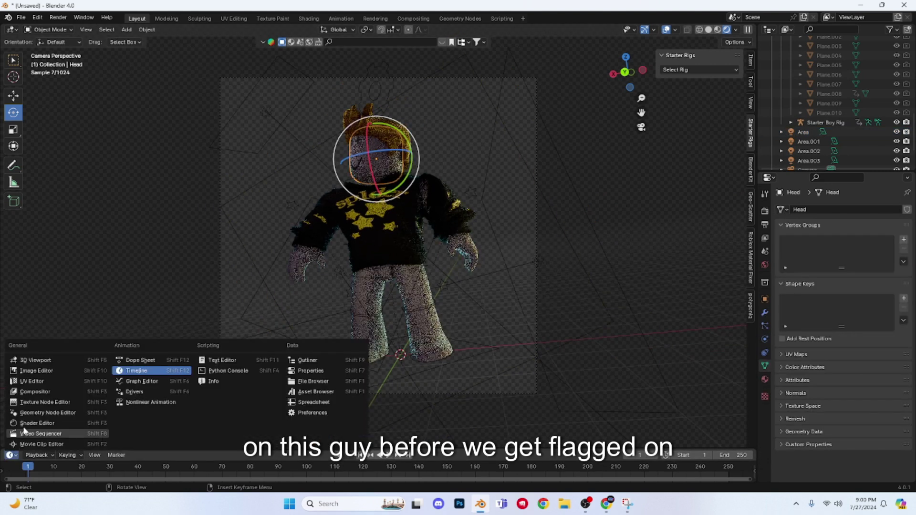
pyautogui.click(33, 411)
pyautogui.moveTo(143, 449); pyautogui.dragTo(144, 316)
pyautogui.scroll(5, 273, 375)
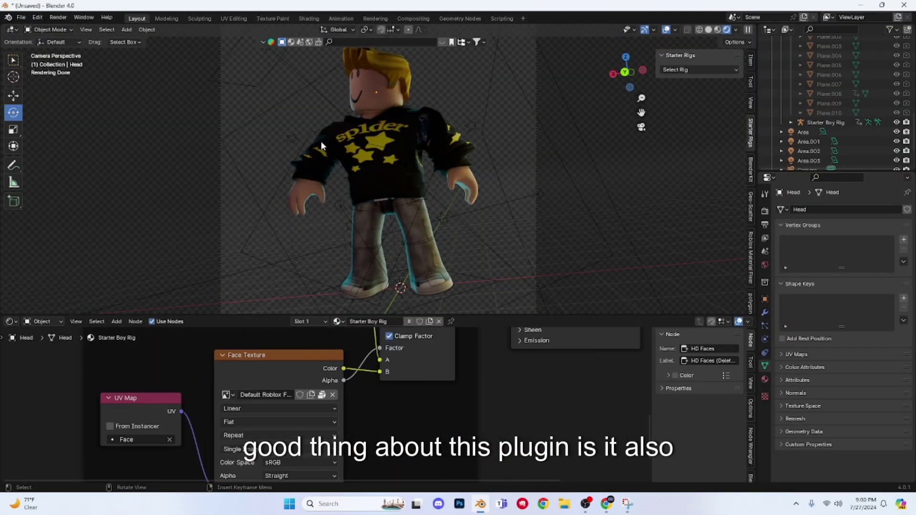
# Step: Unpack the Face Texture node's image and browse to the Roblox HD Faces folder for a replacement
pyautogui.click(322, 395)
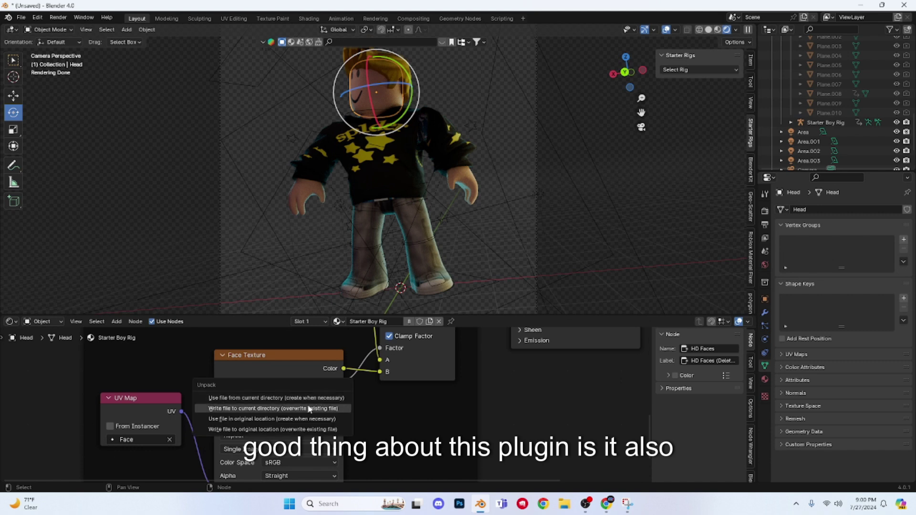
pyautogui.click(307, 403)
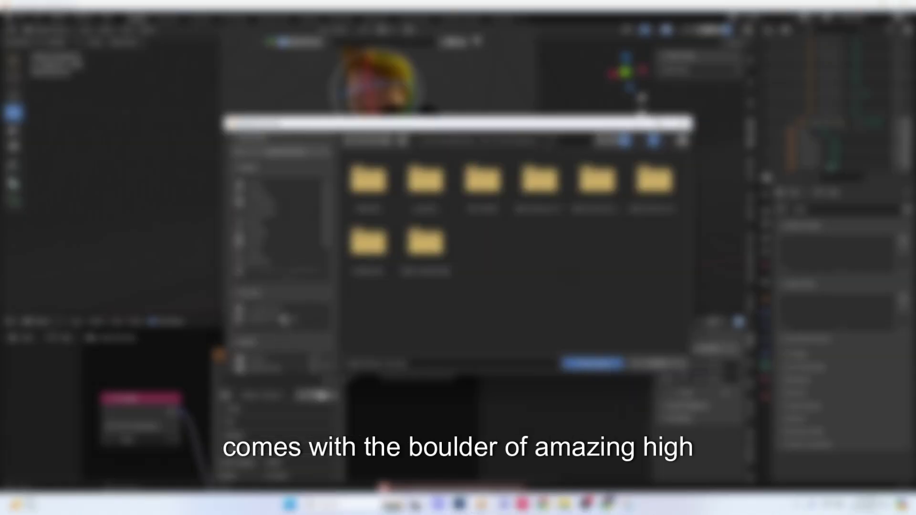
pyautogui.click(270, 213)
pyautogui.write('ace')
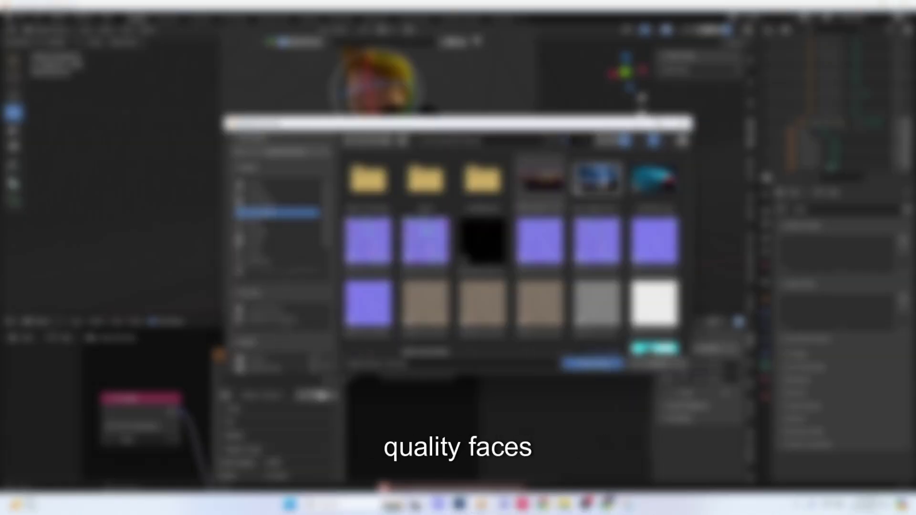
pyautogui.press('BackSpace')
pyautogui.doubleClick(368, 180)
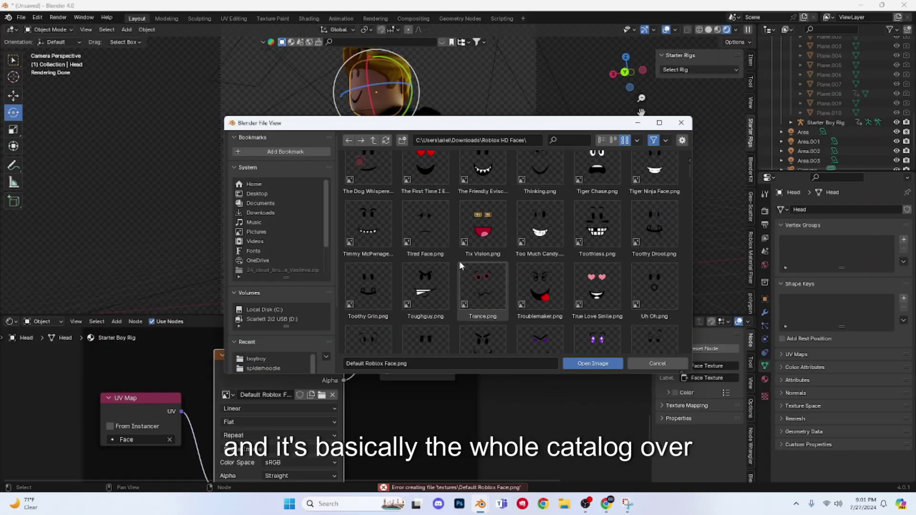
# Step: Try Awkward Eyeroll.png from the Roblox HD Faces folder as the face texture
pyautogui.scroll(15, 461, 265)
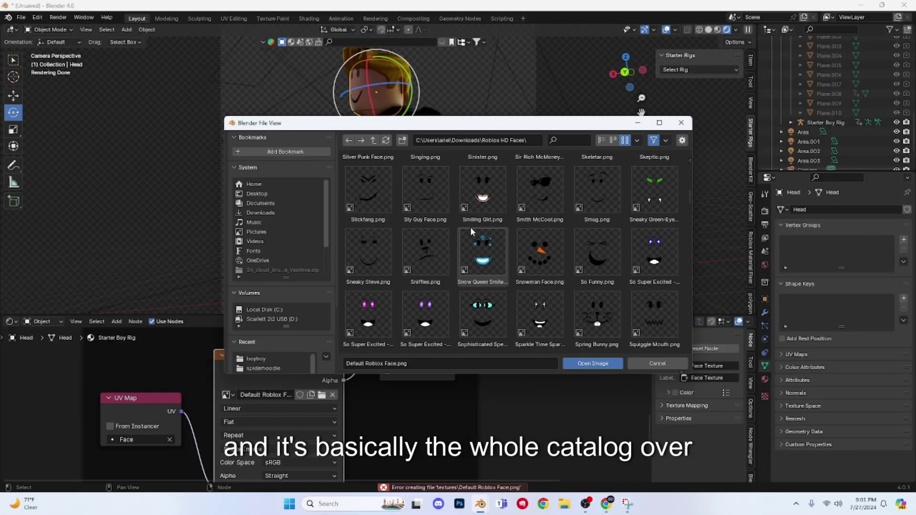
pyautogui.scroll(-3, 469, 222)
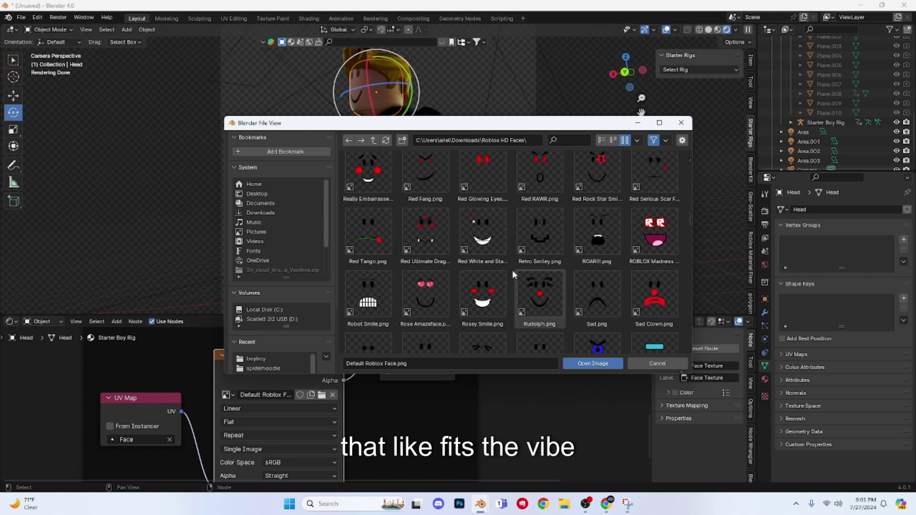
pyautogui.scroll(-8, 487, 265)
pyautogui.scroll(10, 467, 255)
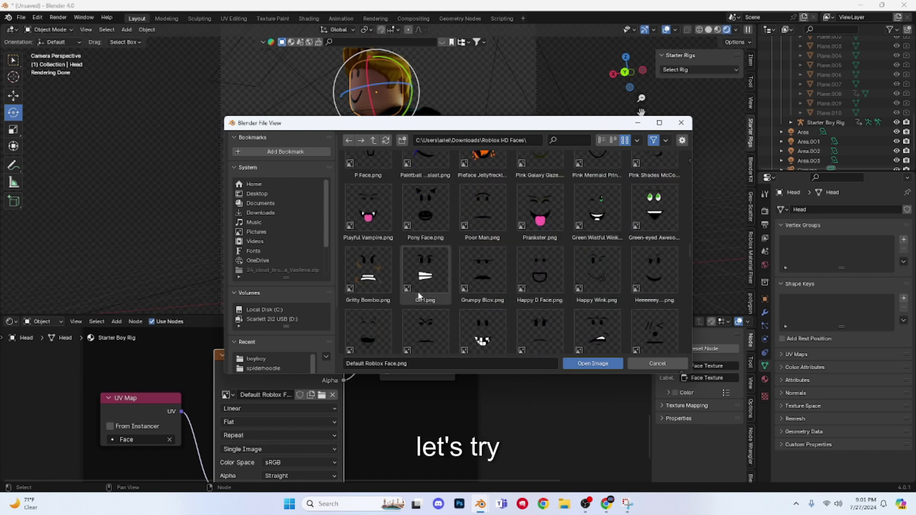
pyautogui.scroll(15, 538, 326)
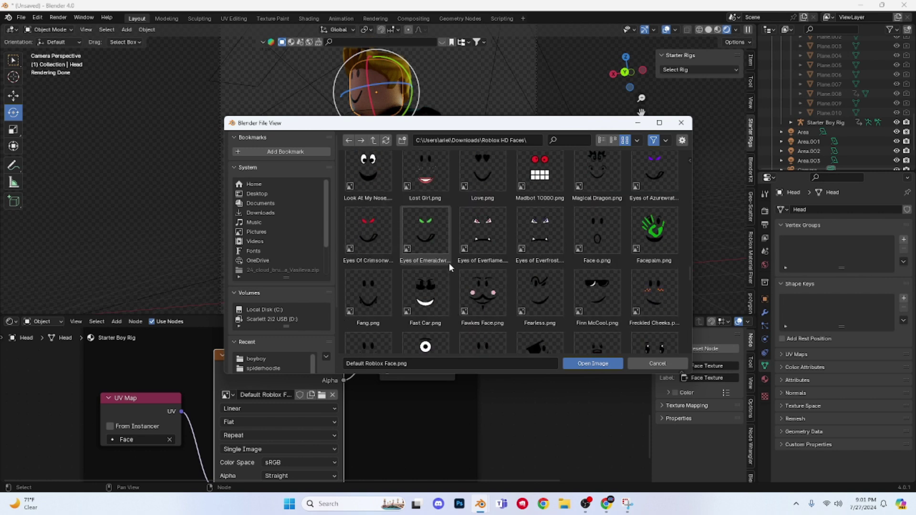
pyautogui.scroll(20, 452, 261)
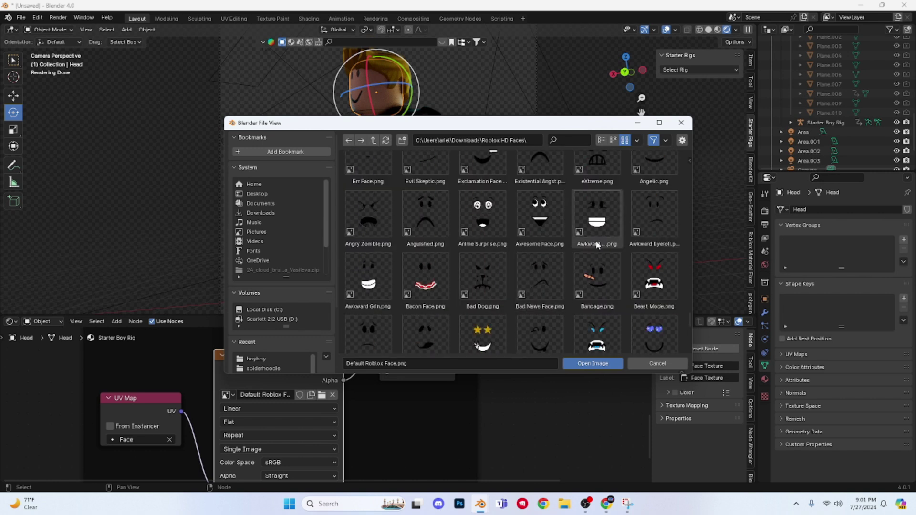
pyautogui.doubleClick(593, 242)
# Step: Search the face images for "woah" and "serio", and try Serious Scar Face.png as the face texture
pyautogui.click(322, 395)
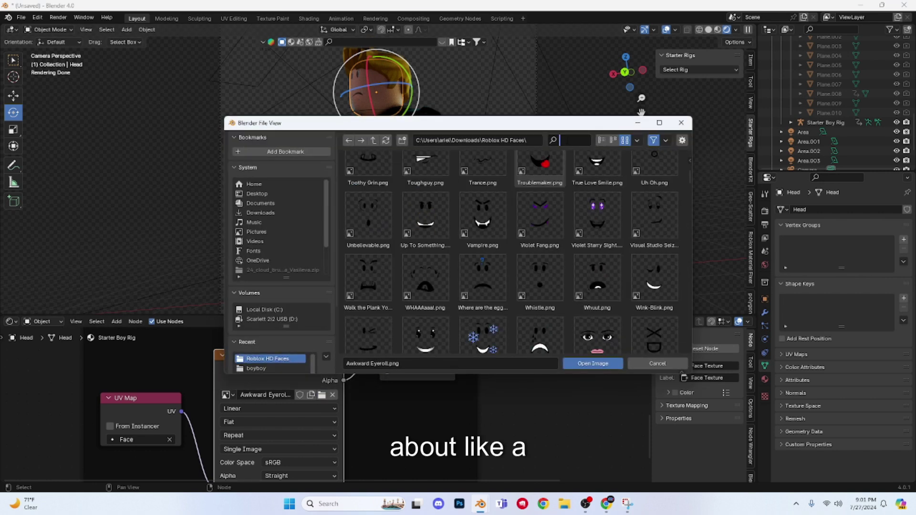
pyautogui.write('woah')
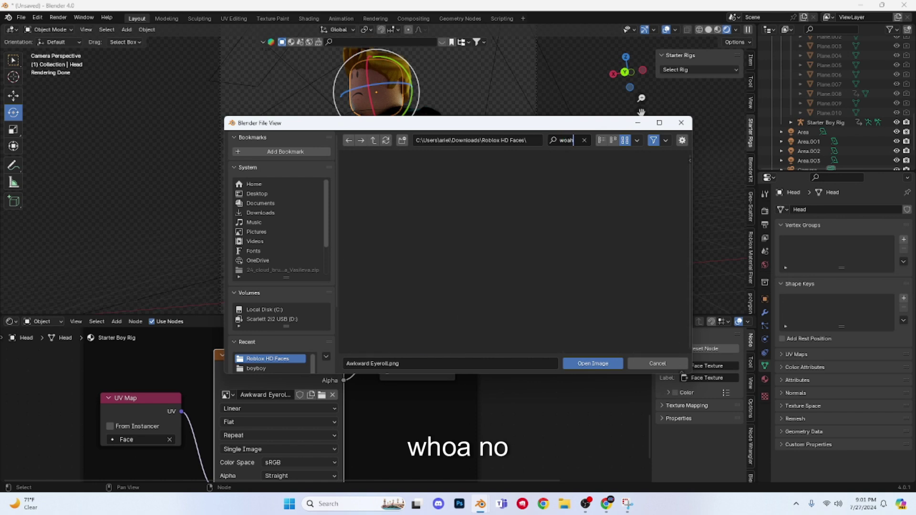
pyautogui.press('BackSpace')
pyautogui.press('BackSpace')
pyautogui.press('BackSpace')
pyautogui.press('BackSpace')
pyautogui.write('serio')
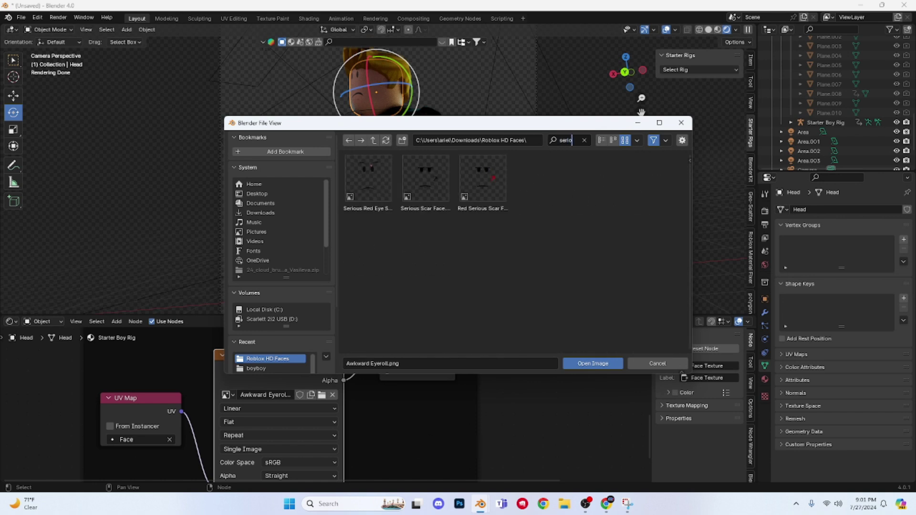
pyautogui.doubleClick(425, 178)
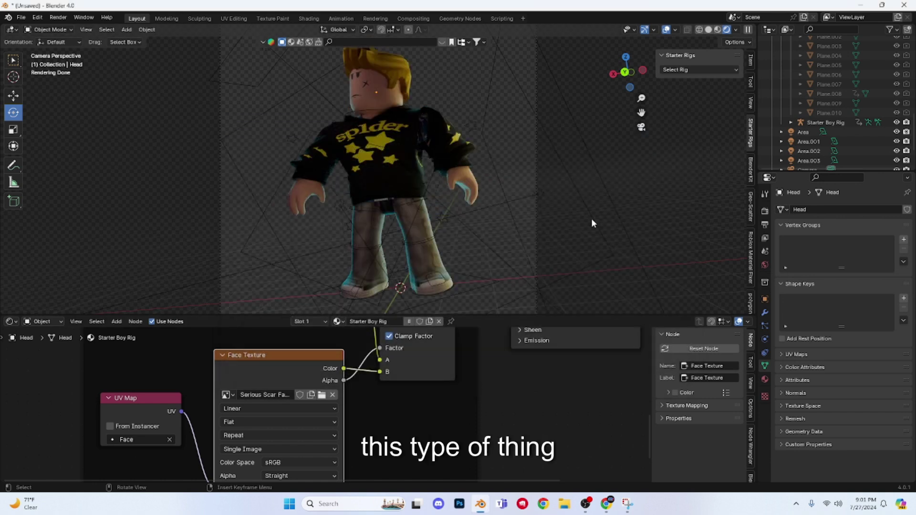
# Step: Look through the Roblox HD Faces images and try Daydreaming.png as the face texture
pyautogui.click(322, 395)
pyautogui.scroll(-3, 445, 312)
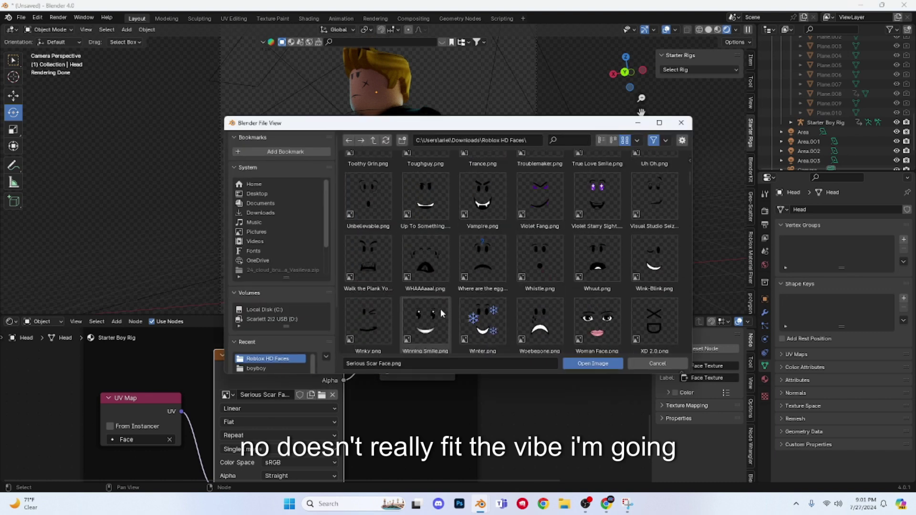
pyautogui.scroll(-10, 437, 304)
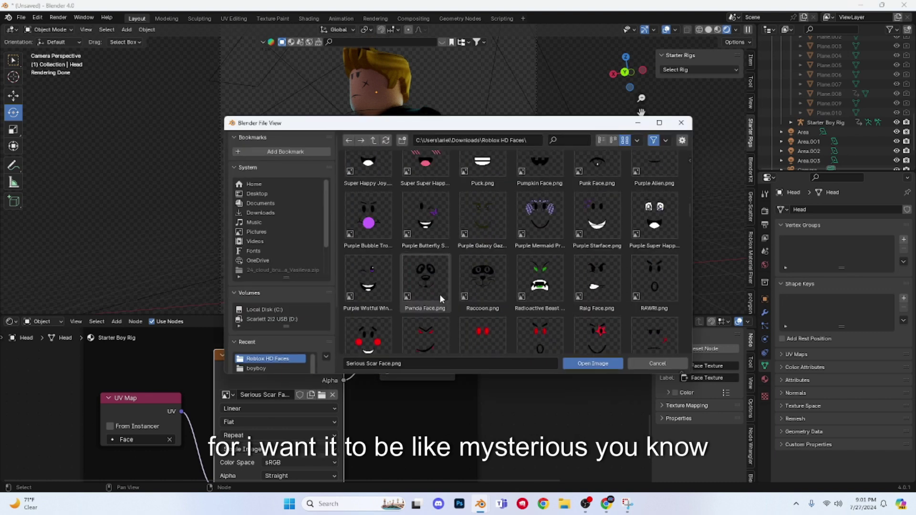
pyautogui.scroll(10, 441, 293)
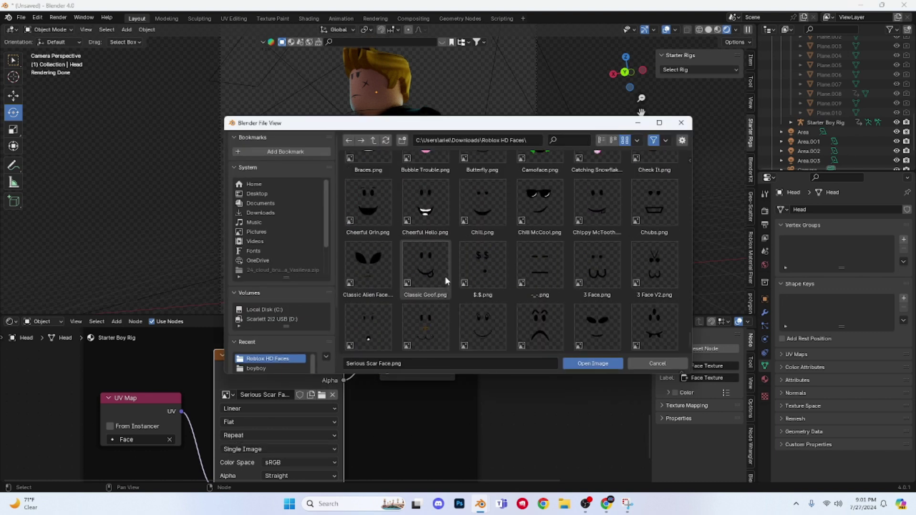
pyautogui.scroll(-5, 494, 256)
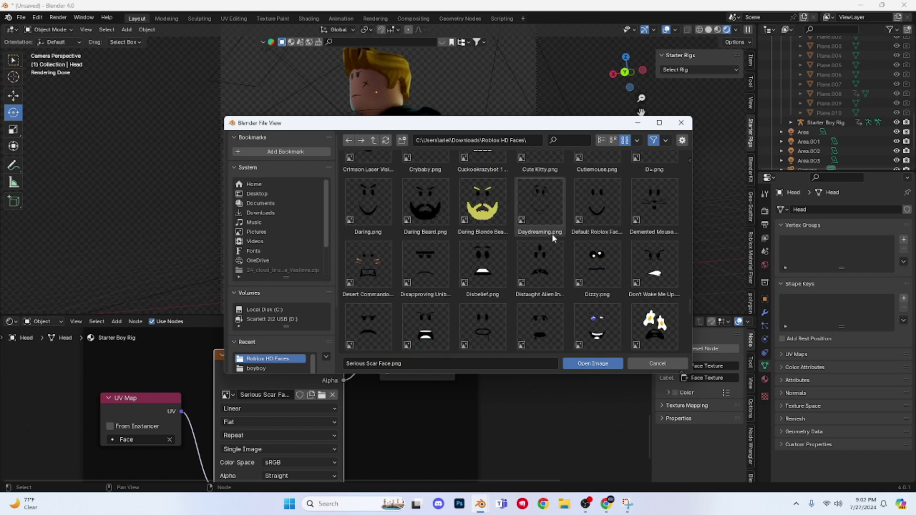
pyautogui.doubleClick(551, 234)
# Step: Try Whuut.png from the Roblox HD Faces folder as the face texture
pyautogui.click(321, 395)
pyautogui.scroll(-10, 417, 296)
pyautogui.doubleClick(416, 296)
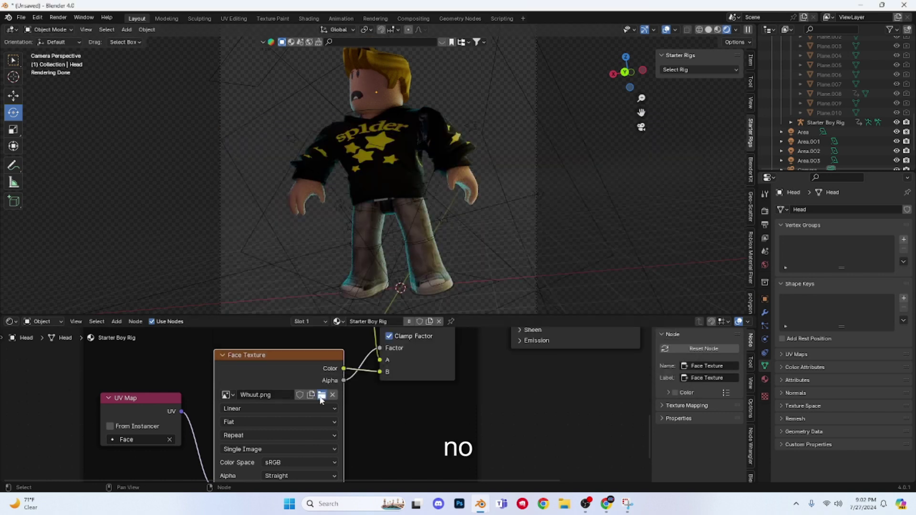
# Step: Replace the Face Texture image with Huh.png from the Roblox HD Faces folder
pyautogui.click(321, 396)
pyautogui.scroll(-10, 483, 300)
pyautogui.scroll(-6, 483, 301)
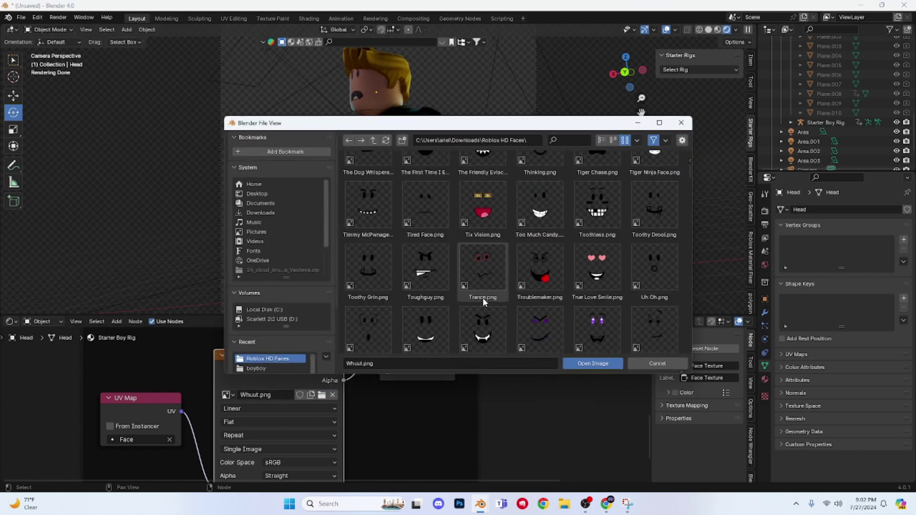
pyautogui.scroll(20, 483, 297)
pyautogui.doubleClick(596, 256)
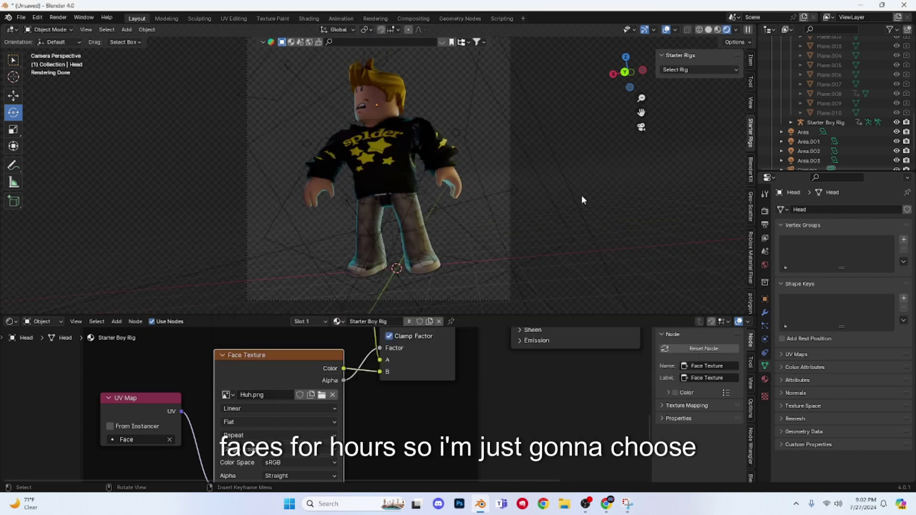
pyautogui.scroll(1, 535, 148)
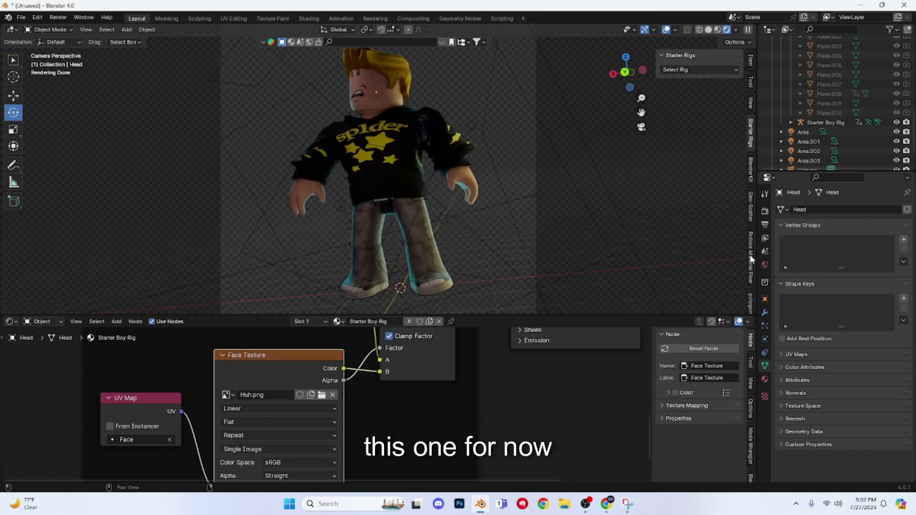
# Step: Brighten the world background colour slightly by raising its value
pyautogui.click(765, 265)
pyautogui.click(869, 270)
pyautogui.moveTo(889, 174)
pyautogui.mouseDown()
pyautogui.moveTo(888, 155)
pyautogui.moveTo(888, 166)
pyautogui.mouseUp()
# Step: Set colour management to the Filmic view transform and Medium High Contrast look, with exposure 0.126 and gamma 1.031
pyautogui.click(765, 211)
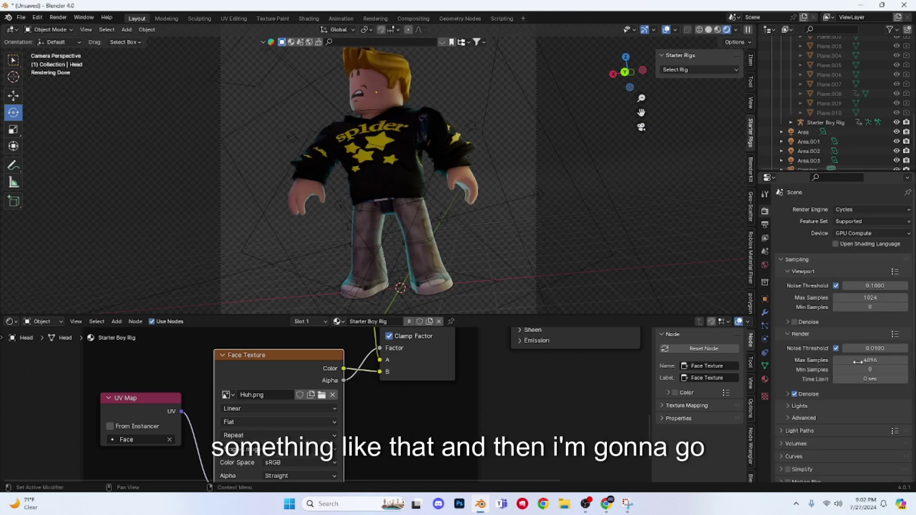
pyautogui.scroll(-6, 842, 377)
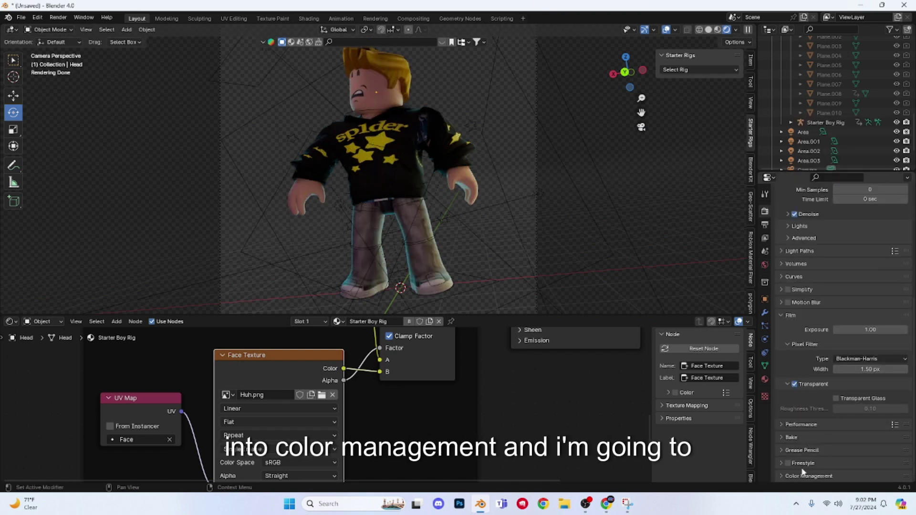
pyautogui.scroll(-5, 811, 459)
pyautogui.click(854, 435)
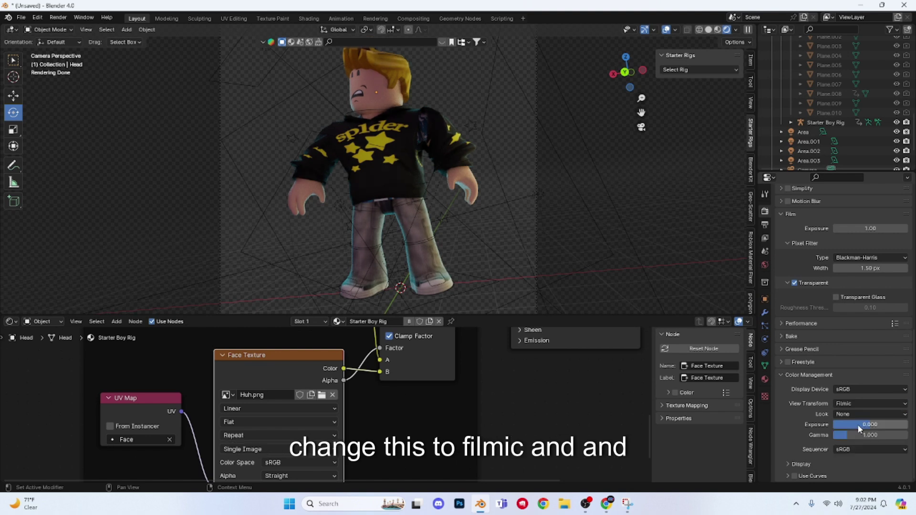
pyautogui.click(857, 415)
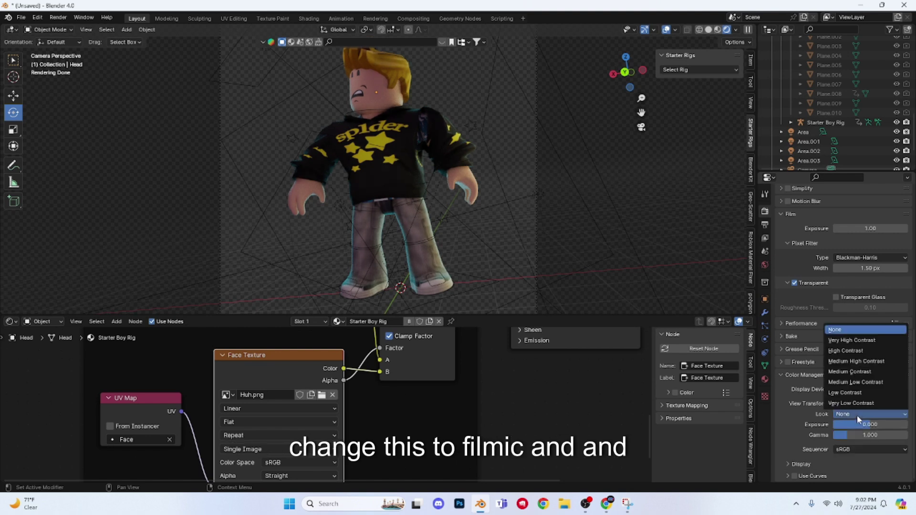
pyautogui.click(859, 361)
pyautogui.moveTo(870, 424)
pyautogui.mouseDown()
pyautogui.moveTo(879, 425)
pyautogui.moveTo(872, 435)
pyautogui.mouseUp()
pyautogui.click(221, 72)
pyautogui.click(187, 73)
pyautogui.scroll(-1, 170, 90)
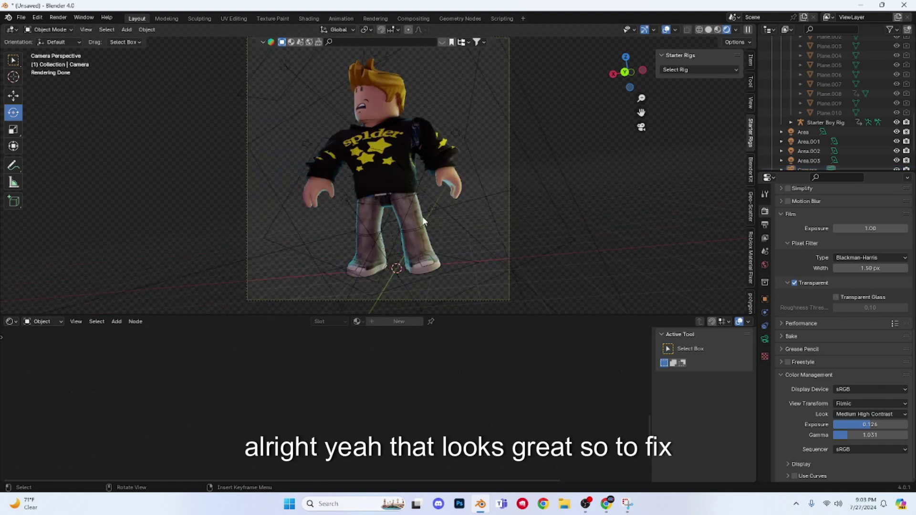
# Step: Apply the SurfaceDeform modifier on the hoodie sleeve that has the gap at the shoulder
pyautogui.click(390, 184)
pyautogui.scroll(4, 389, 183)
pyautogui.click(765, 314)
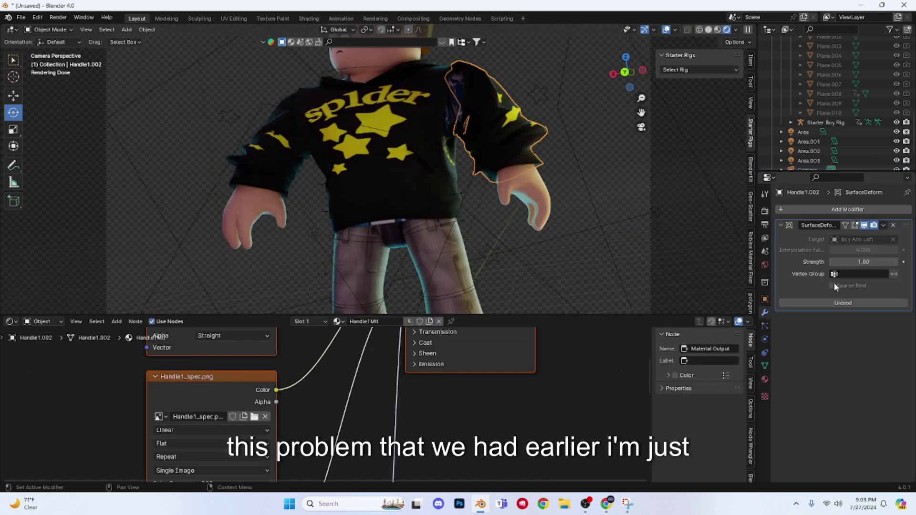
pyautogui.hotkey('ctrl', 'a')
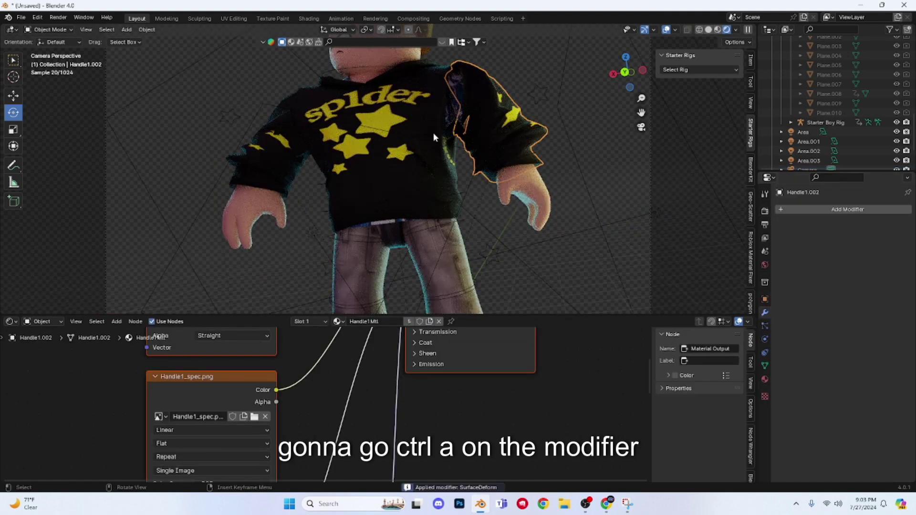
pyautogui.click(825, 122)
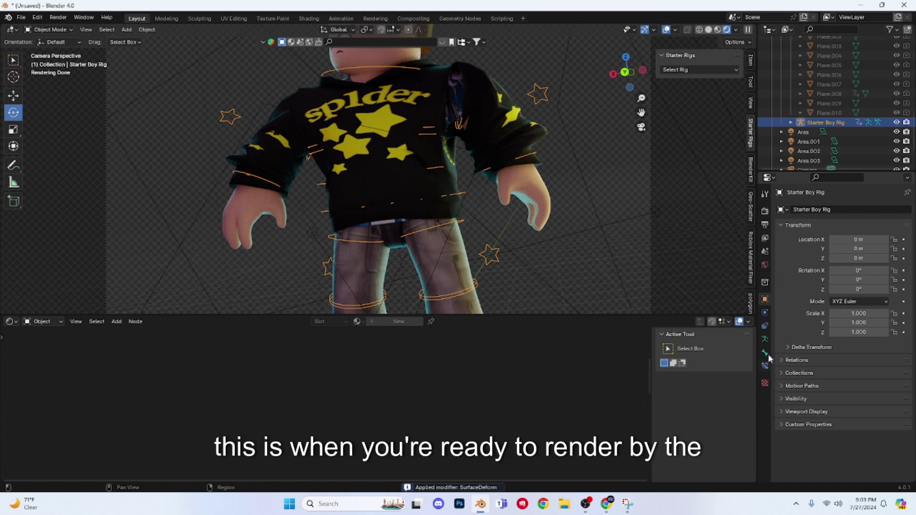
pyautogui.click(391, 106)
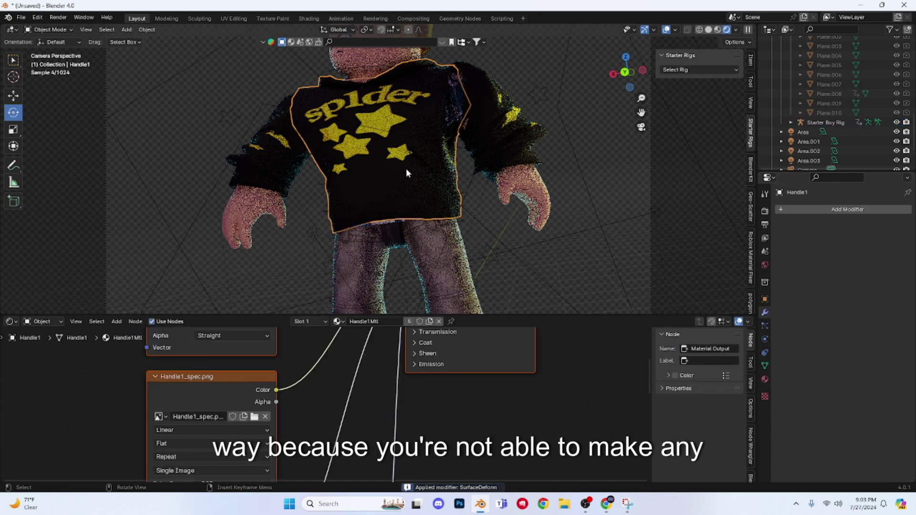
pyautogui.click(469, 89)
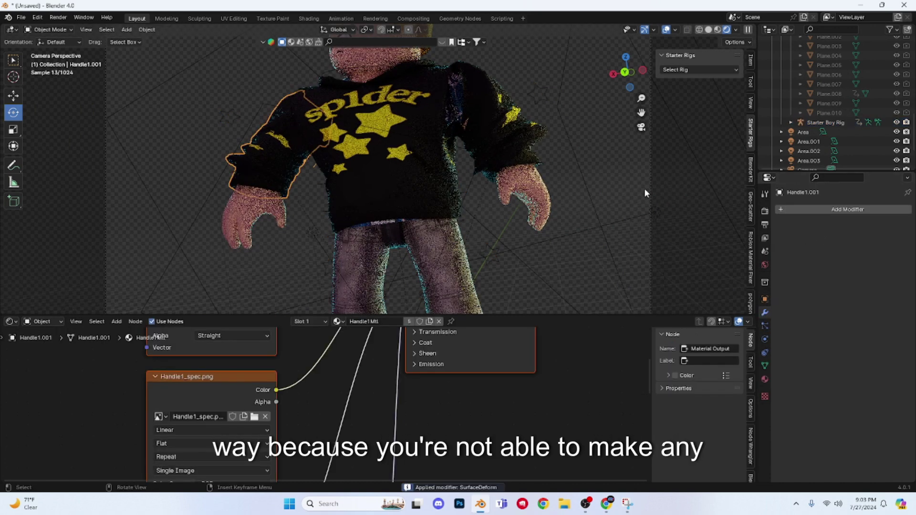
# Step: Select the outer rim vertices of the gapped hoodie sleeve's shoulder opening and fill it with a face
pyautogui.click(471, 88)
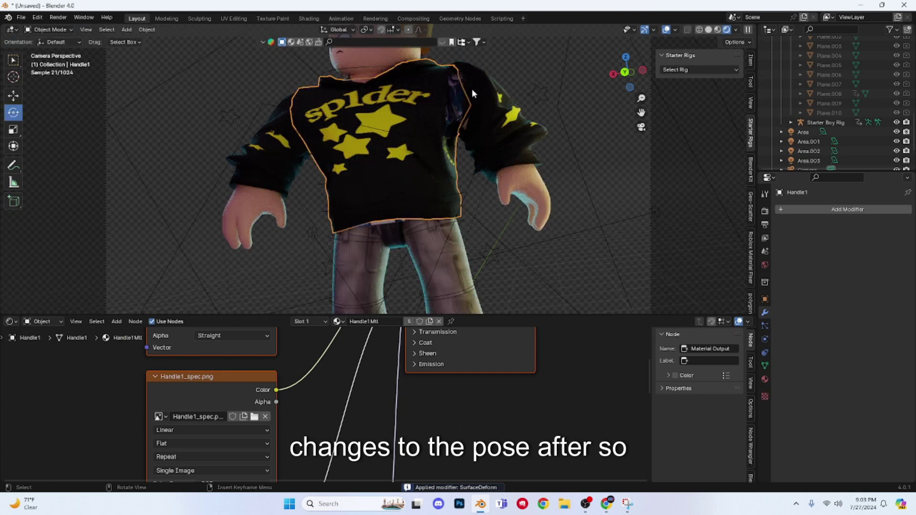
pyautogui.press('Tab')
pyautogui.press('c')
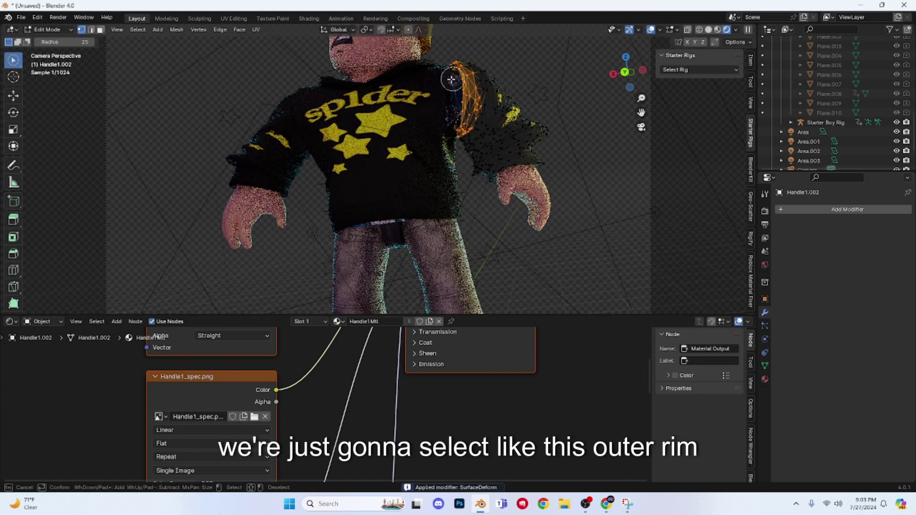
pyautogui.moveTo(452, 80); pyautogui.dragTo(460, 105)
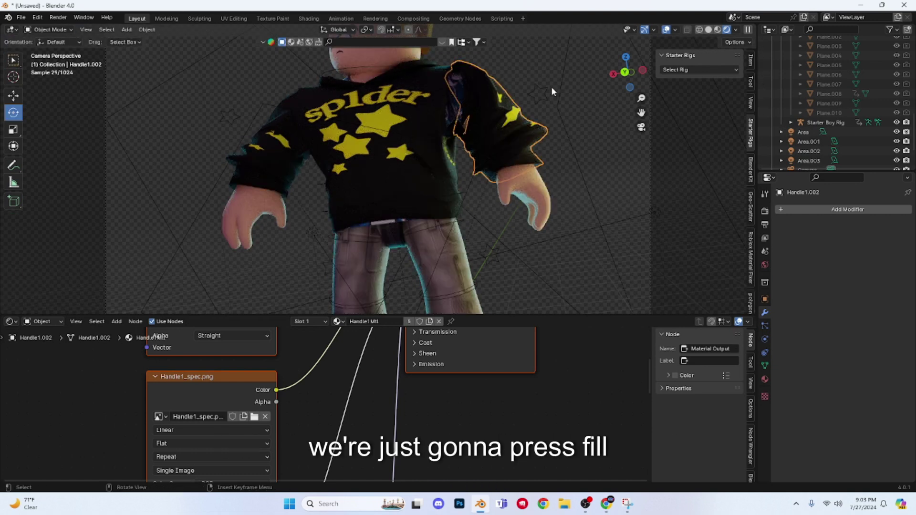
# Step: Rotate the filled shoulder end of the sleeve and move it against the hoodie torso to close the gap
pyautogui.scroll(1, 516, 84)
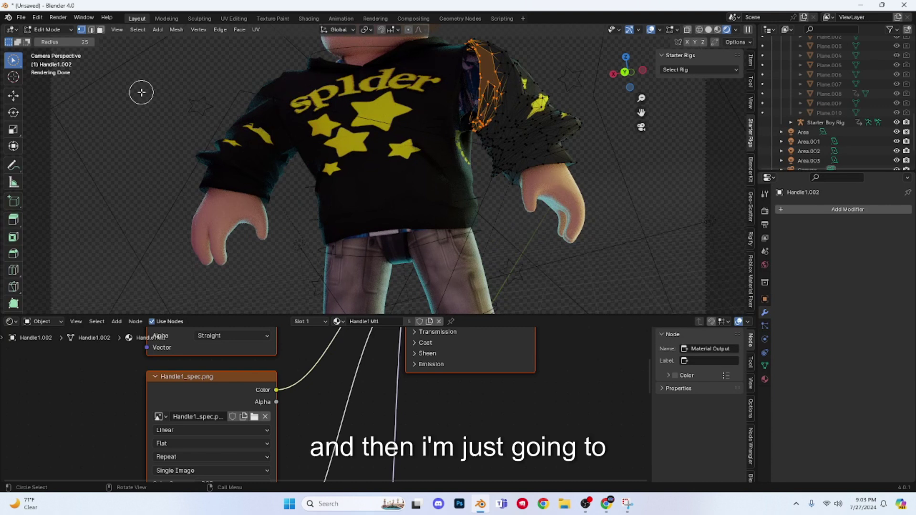
pyautogui.moveTo(480, 94); pyautogui.dragTo(461, 100)
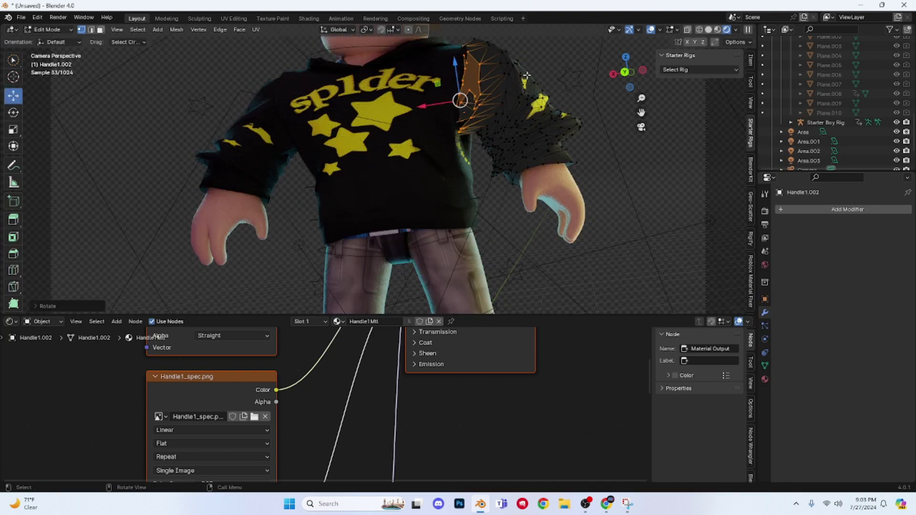
pyautogui.press('Tab')
pyautogui.click(540, 73)
pyautogui.scroll(-2, 532, 85)
pyautogui.press('Tab')
# Step: With proportional editing enabled, scale the sleeve's filled shoulder end and move its edge vertices to blend into the torso
pyautogui.click(408, 30)
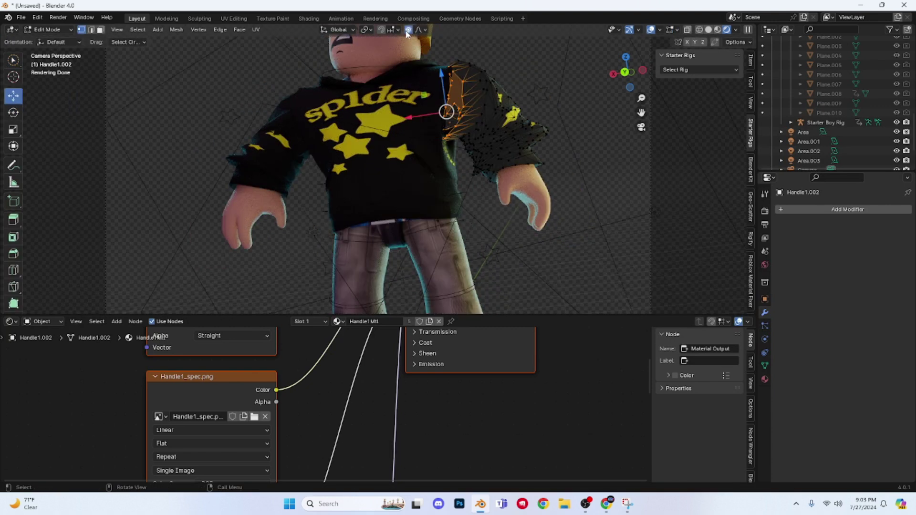
pyautogui.press('Tab')
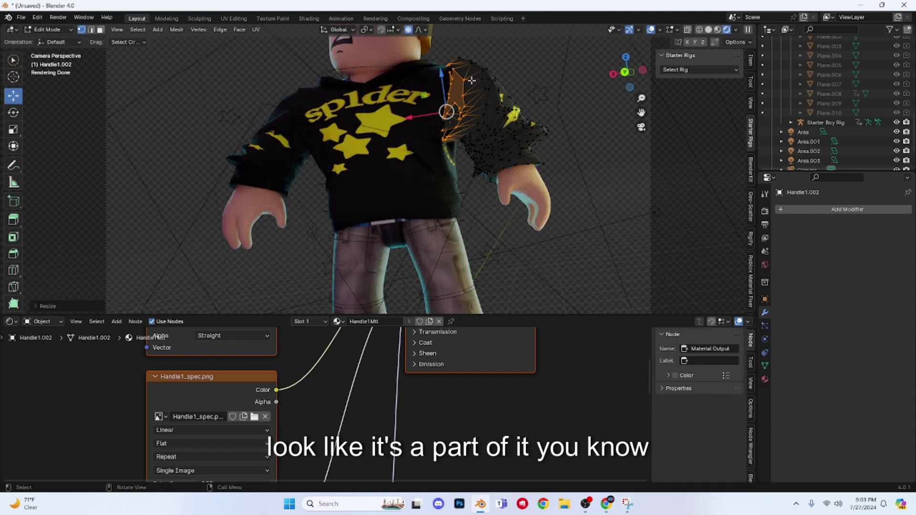
pyautogui.press('Tab')
pyautogui.press('c')
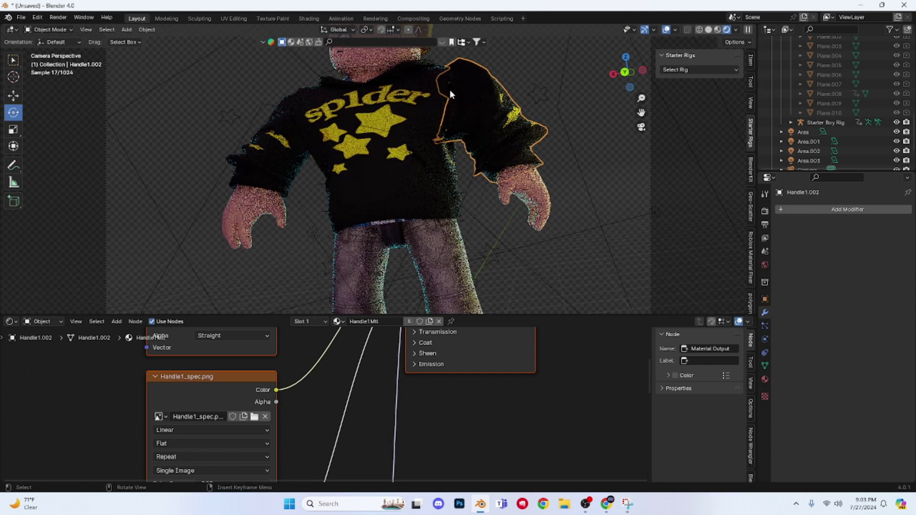
pyautogui.press('Escape')
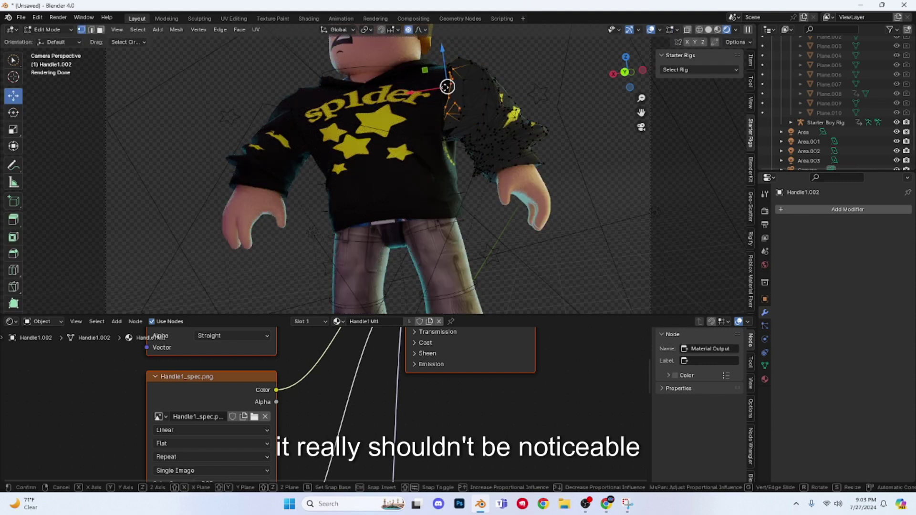
pyautogui.press('g')
pyautogui.click(444, 91)
pyautogui.press('Tab')
pyautogui.click(504, 70)
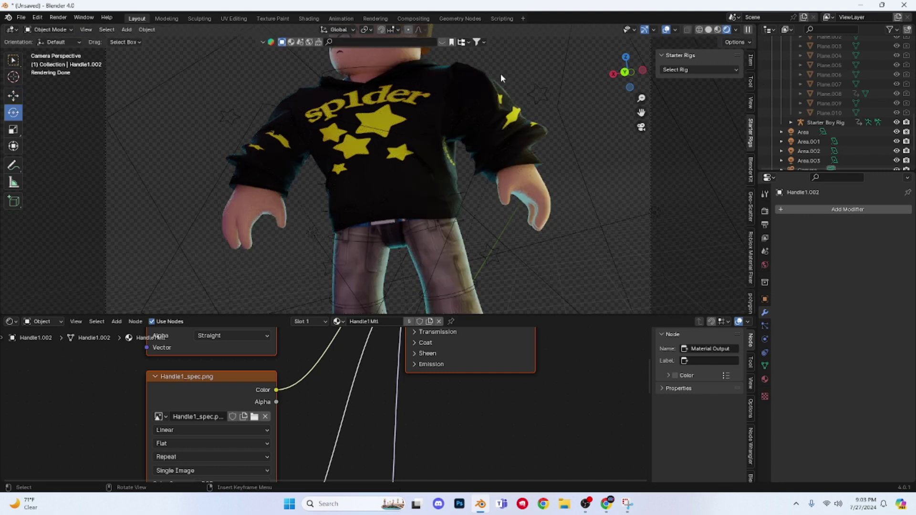
# Step: Select the hoodie torso's lower hem vertices and move them down to hide the clothing underneath at the waist
pyautogui.scroll(-2, 500, 74)
pyautogui.click(364, 169)
pyautogui.click(336, 177)
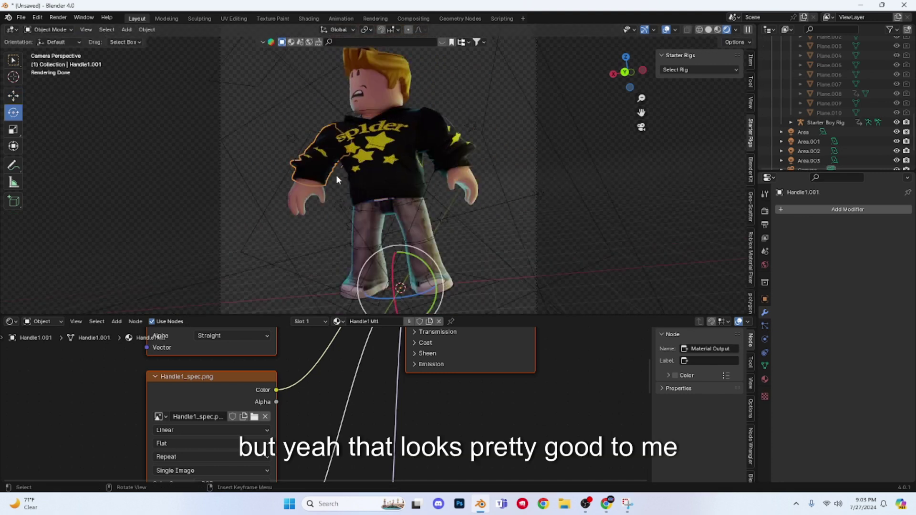
pyautogui.click(380, 183)
pyautogui.scroll(2, 383, 191)
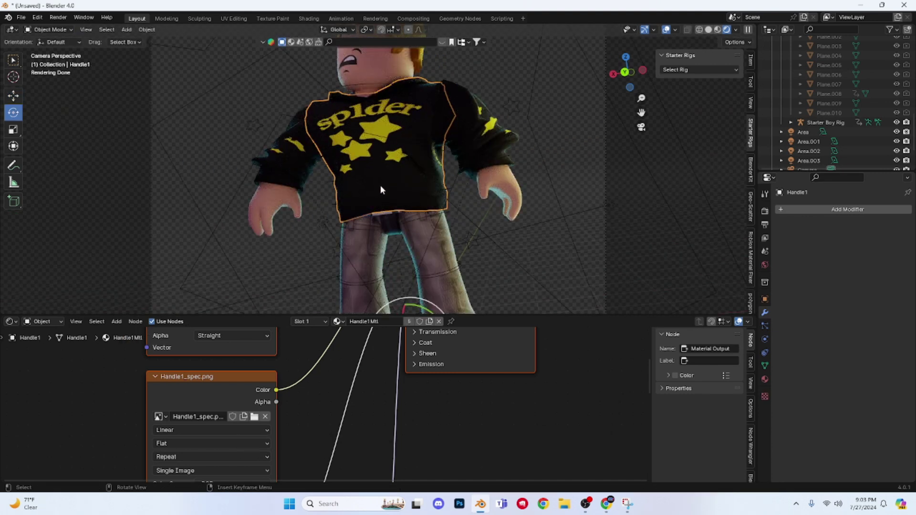
pyautogui.press('Tab')
pyautogui.press('c')
pyautogui.press('Escape')
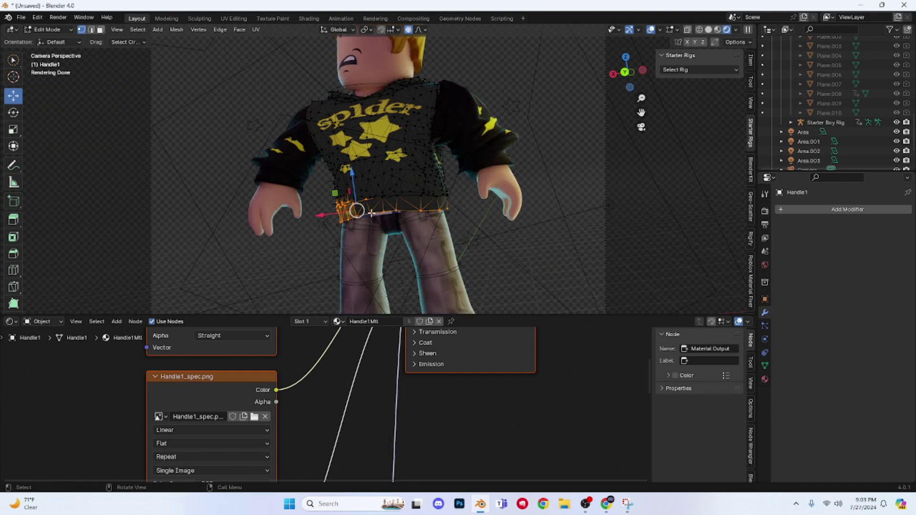
pyautogui.press('g')
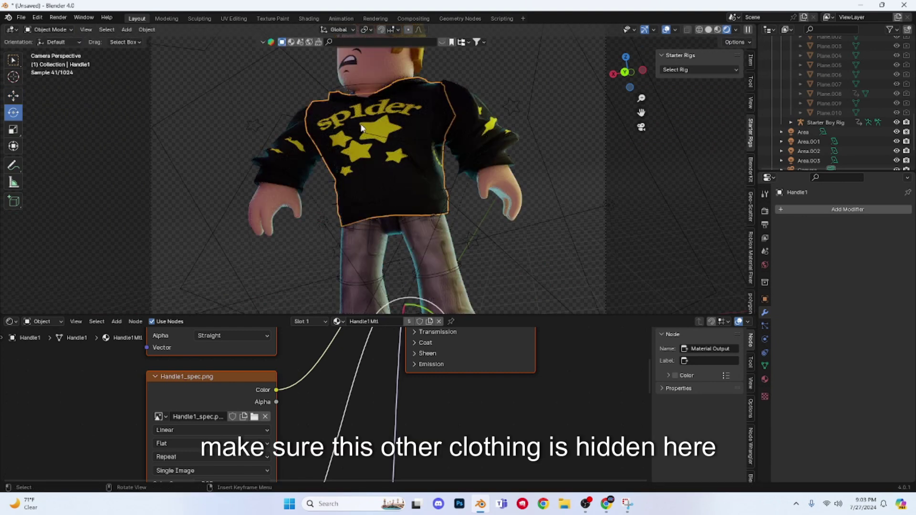
pyautogui.press('Escape')
# Step: Select the hoodie's collar vertices and move them to cover the clothing at the neck
pyautogui.click(340, 96)
pyautogui.press('g')
pyautogui.press('Escape')
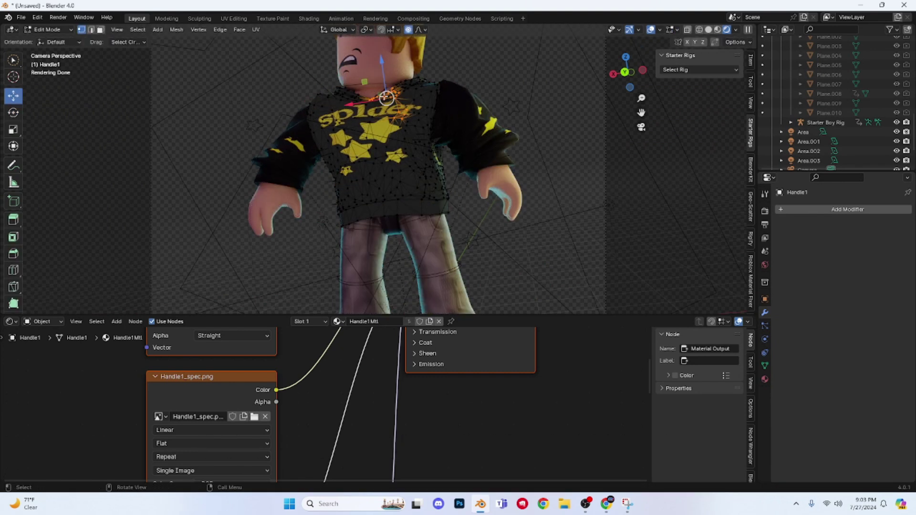
pyautogui.press('Tab')
# Step: Set the Specular IOR Level of the hoodie material's shader to 0.328
pyautogui.click(300, 144)
pyautogui.scroll(-5, 420, 363)
pyautogui.scroll(4, 366, 403)
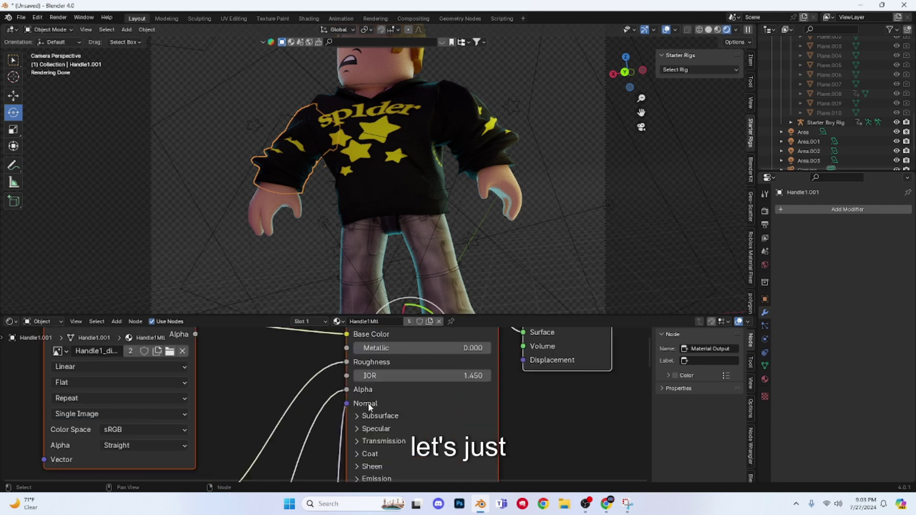
pyautogui.click(367, 429)
pyautogui.moveTo(383, 456); pyautogui.dragTo(355, 432, button='middle')
pyautogui.moveTo(355, 433); pyautogui.dragTo(400, 433)
pyautogui.click(475, 240)
pyautogui.click(415, 215)
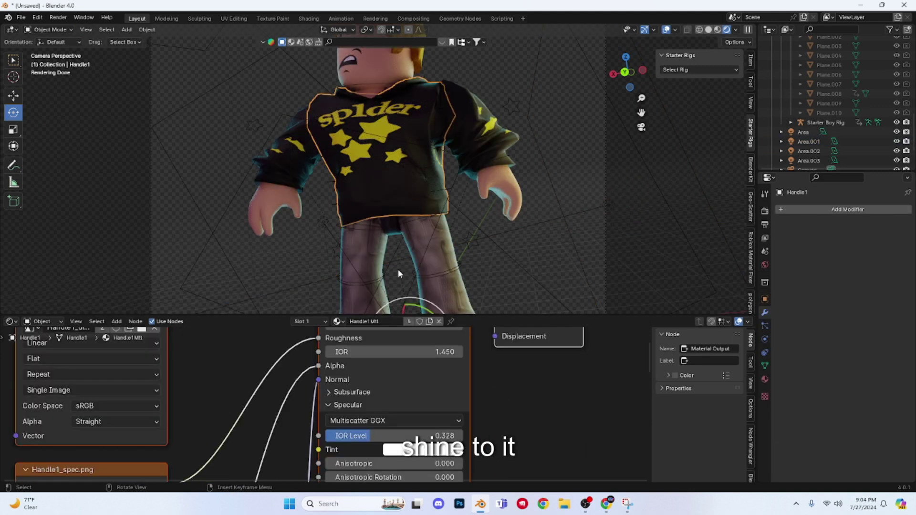